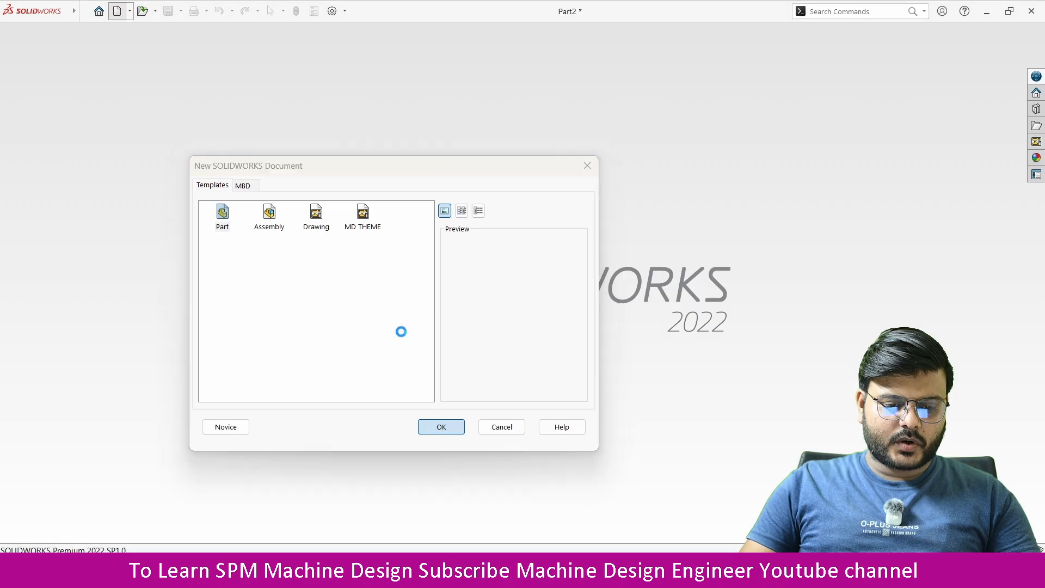
Start a sketch on the Front Plane and draw a center rectangle about 72.5 mm wide, centred on the origin.
{"action": "left_click", "coordinate": [25, 37]}
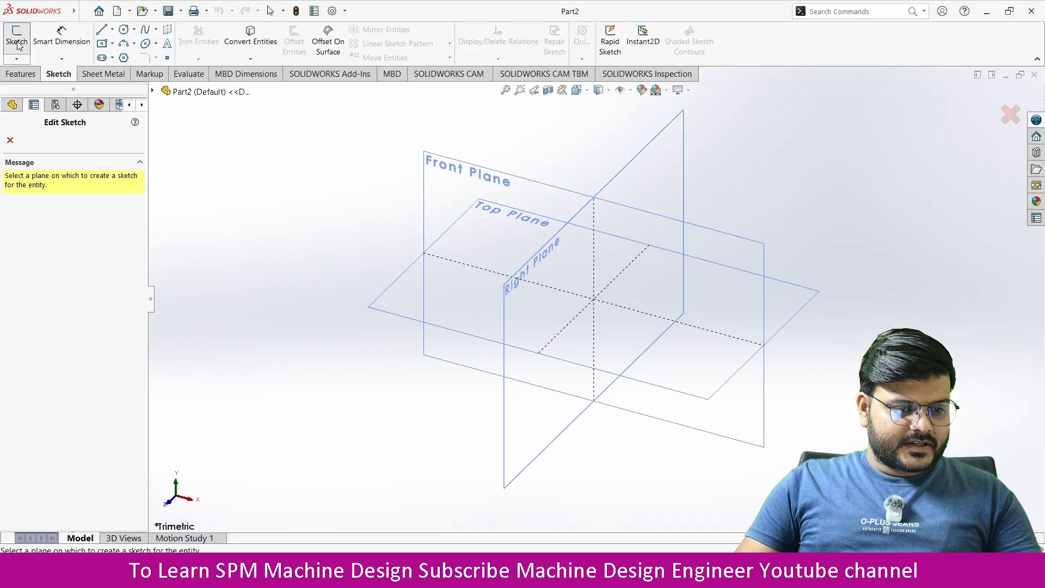
{"action": "left_click", "coordinate": [472, 173]}
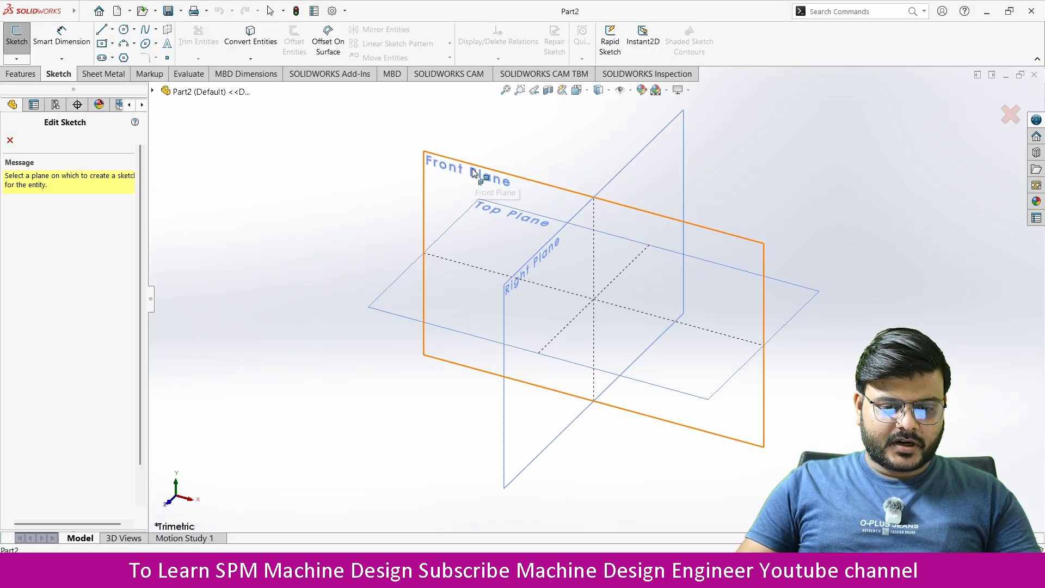
{"action": "left_click", "coordinate": [102, 43]}
{"action": "left_click", "coordinate": [596, 299]}
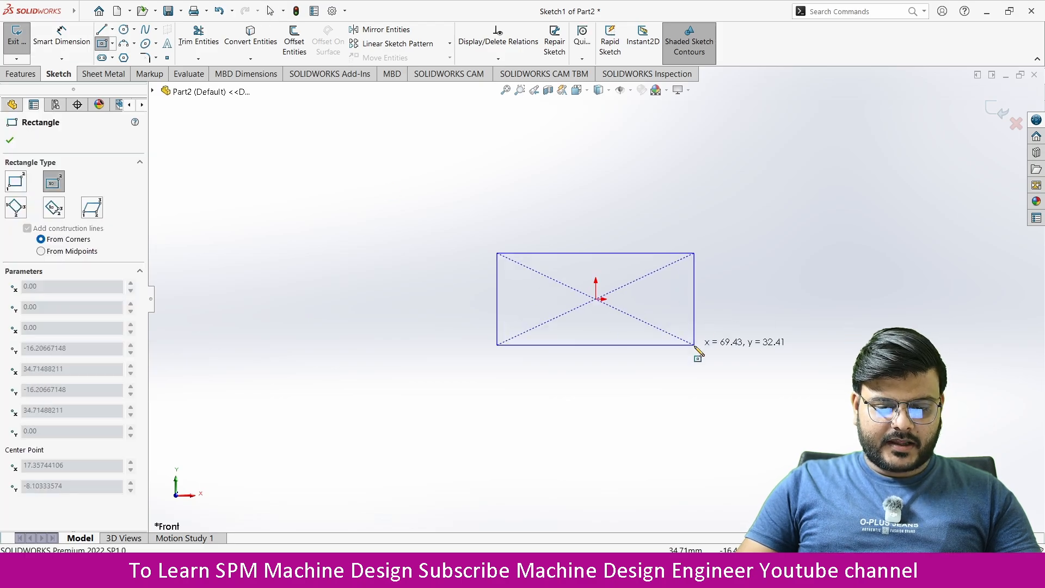
{"action": "left_click", "coordinate": [698, 360]}
{"action": "key", "text": "Escape"}
{"action": "scroll", "coordinate": [331, 380], "scroll_direction": "up", "scroll_amount": 2}
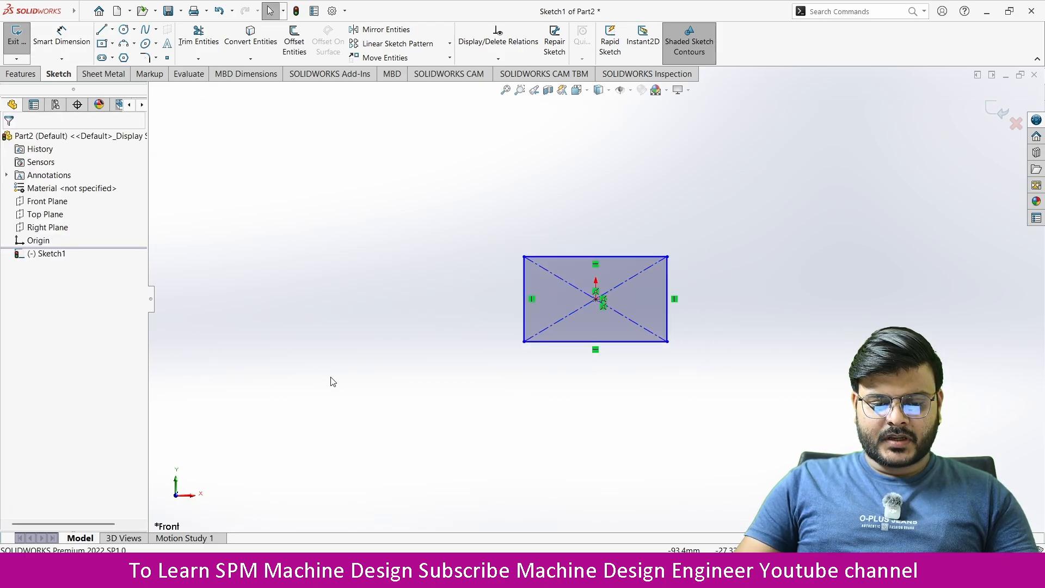
{"action": "scroll", "coordinate": [658, 329], "scroll_direction": "down", "scroll_amount": 1}
{"action": "scroll", "coordinate": [713, 261], "scroll_direction": "down", "scroll_amount": 1}
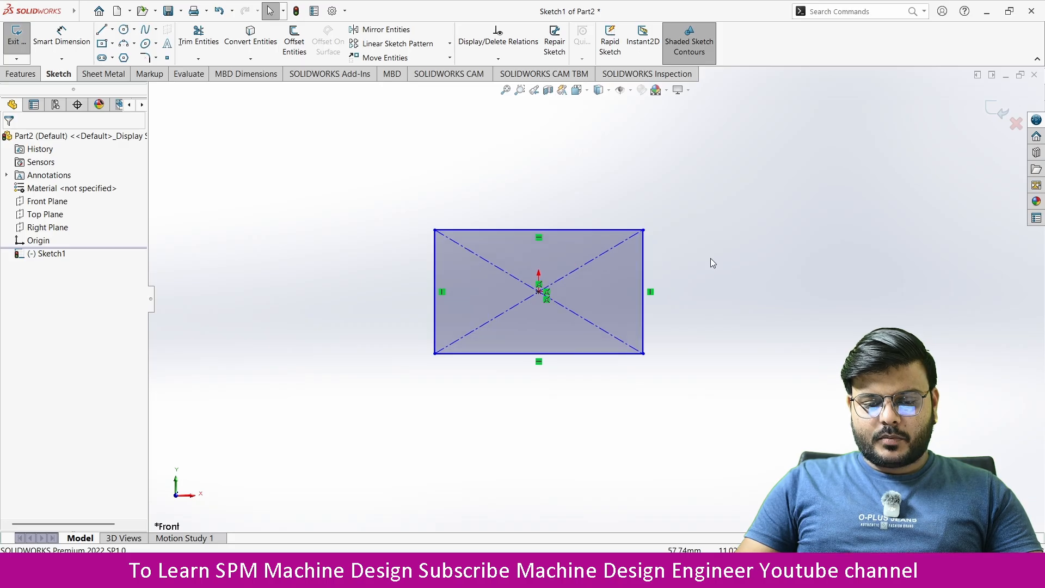
{"action": "scroll", "coordinate": [468, 272], "scroll_direction": "down", "scroll_amount": 2}
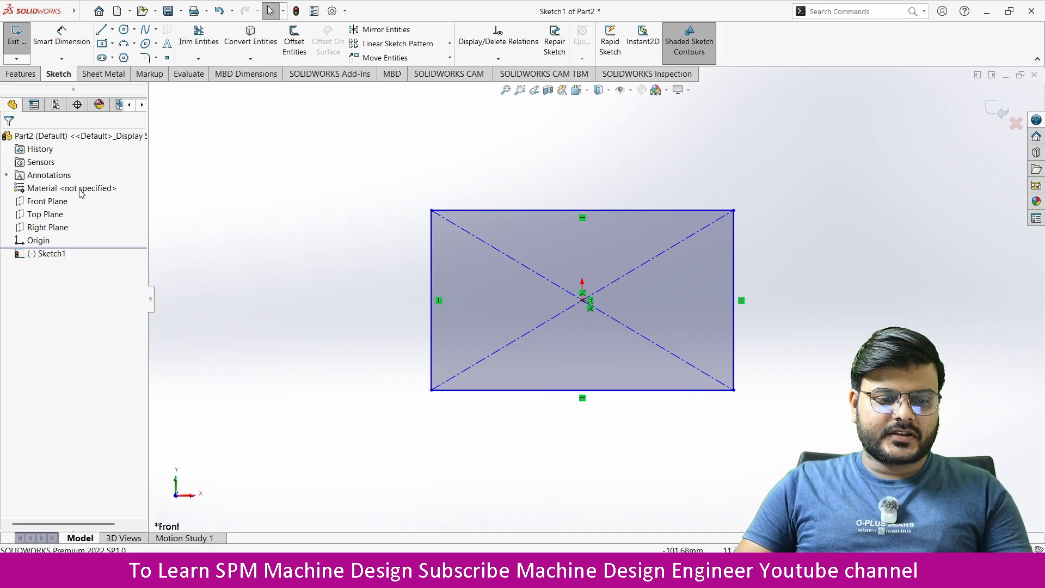
Dimension the rectangle's bottom edge to 110 mm and its right edge to 60 mm with Smart Dimension.
{"action": "left_click", "coordinate": [61, 38]}
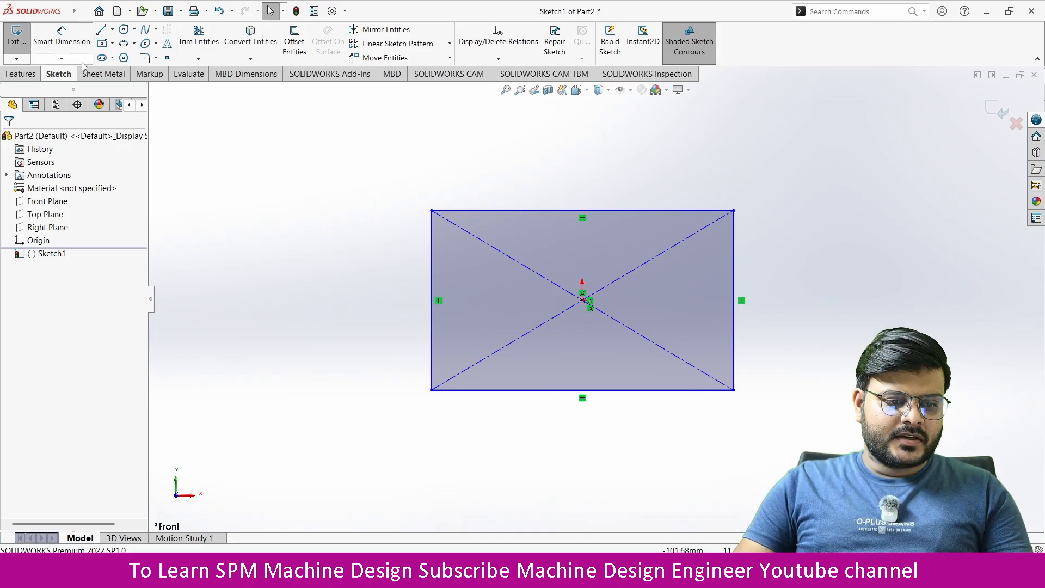
{"action": "left_click", "coordinate": [611, 389]}
{"action": "left_click", "coordinate": [601, 432]}
{"action": "type", "text": "110"}
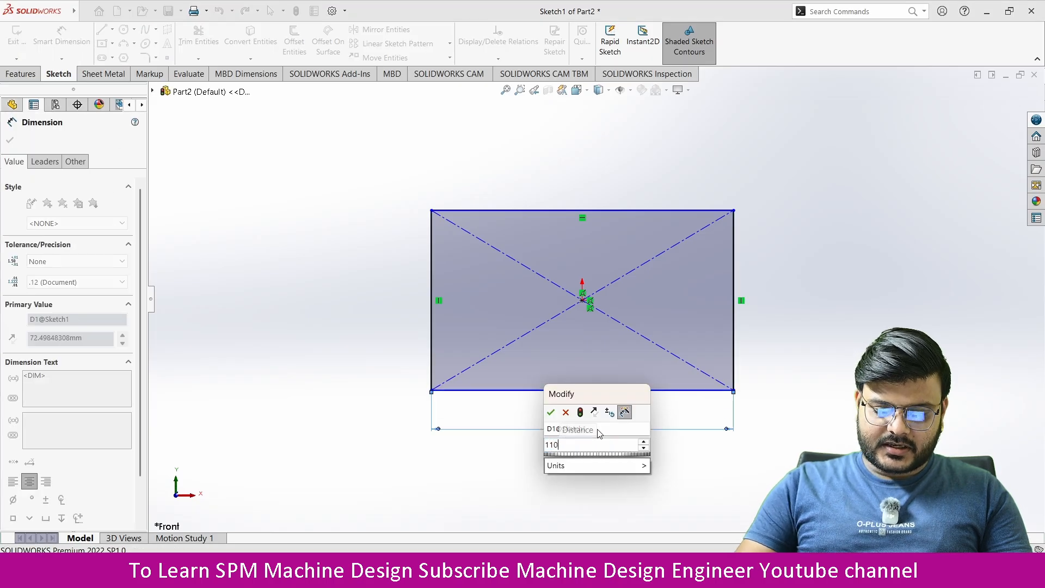
{"action": "key", "text": "Return"}
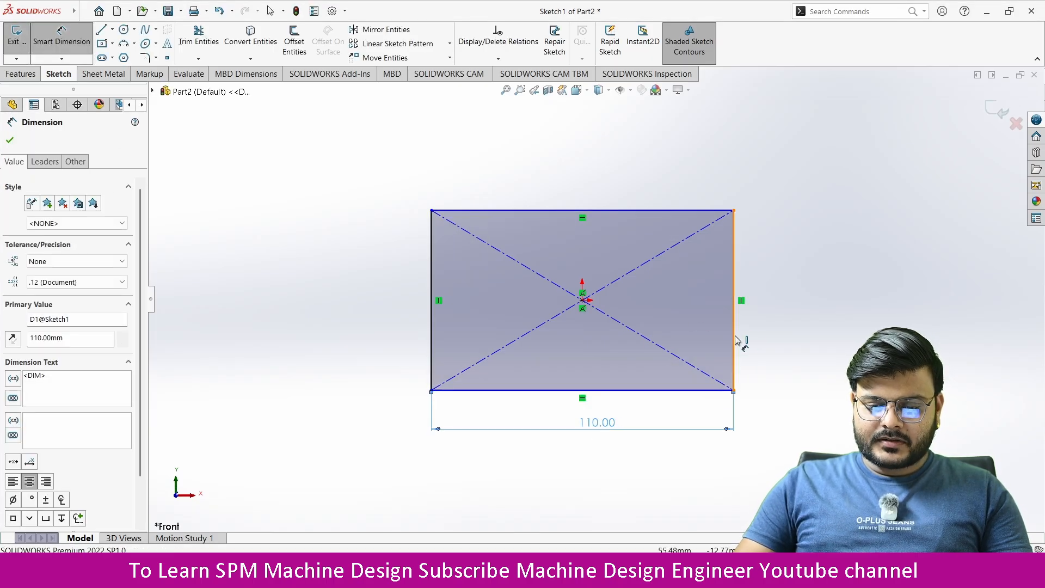
{"action": "left_click", "coordinate": [735, 340]}
{"action": "left_click", "coordinate": [790, 336]}
{"action": "type", "text": "60"}
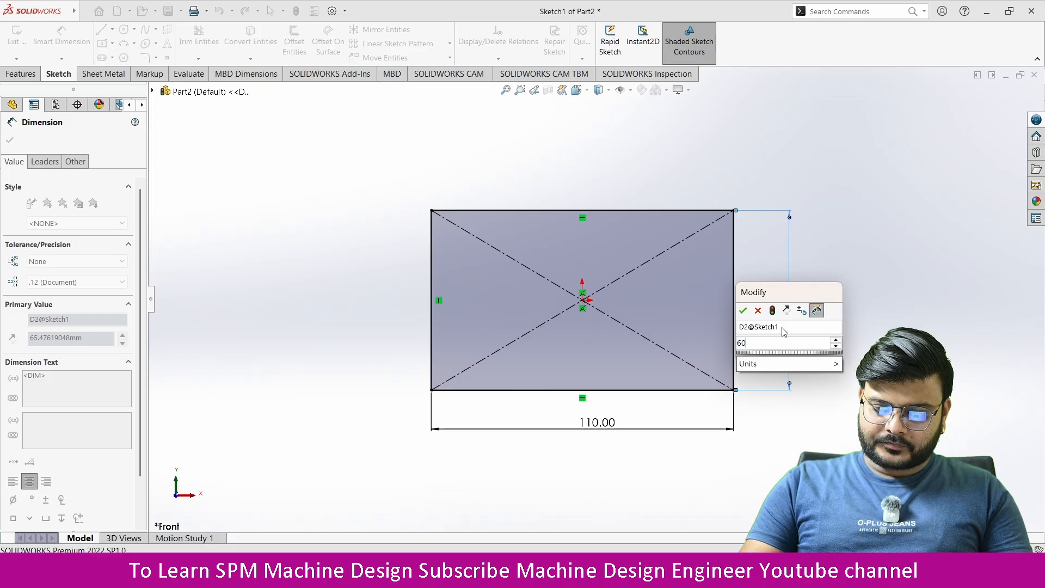
{"action": "key", "text": "Return"}
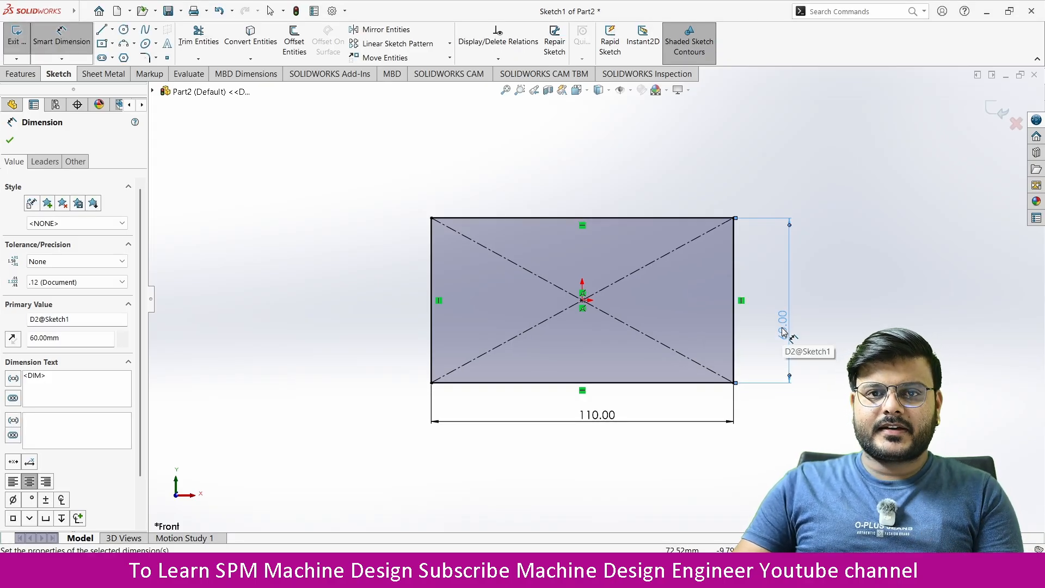
Reposition the rectangle's width and height dimension texts near the middle of their dimension lines.
{"action": "left_click", "coordinate": [596, 420]}
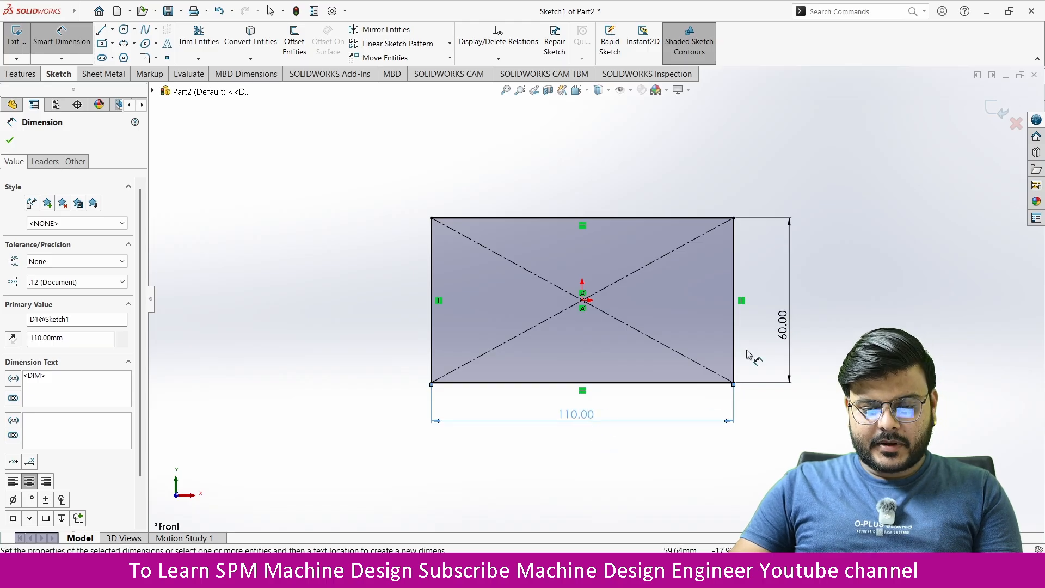
{"action": "left_click", "coordinate": [784, 321]}
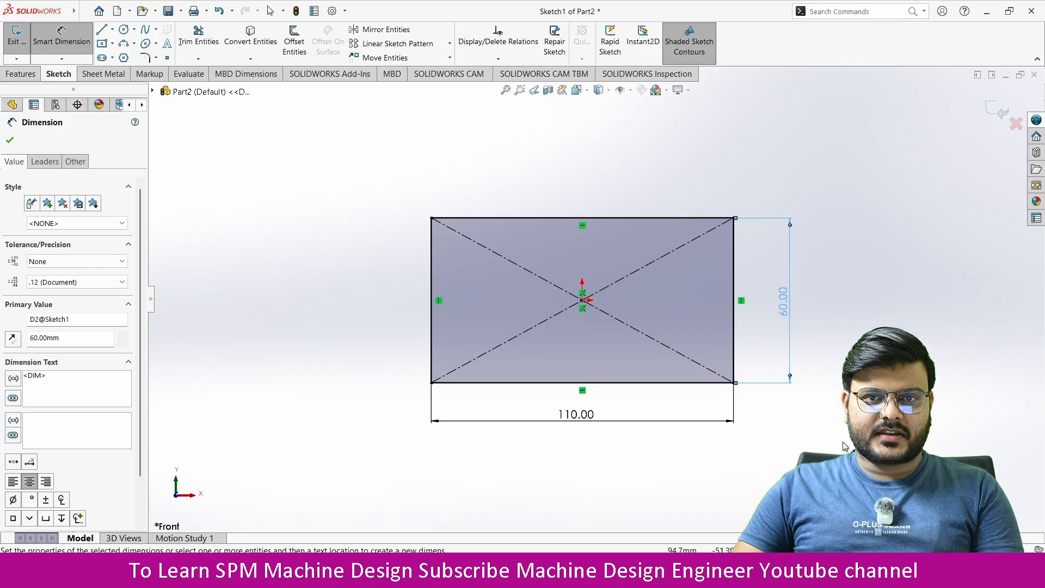
{"action": "key", "text": "Escape"}
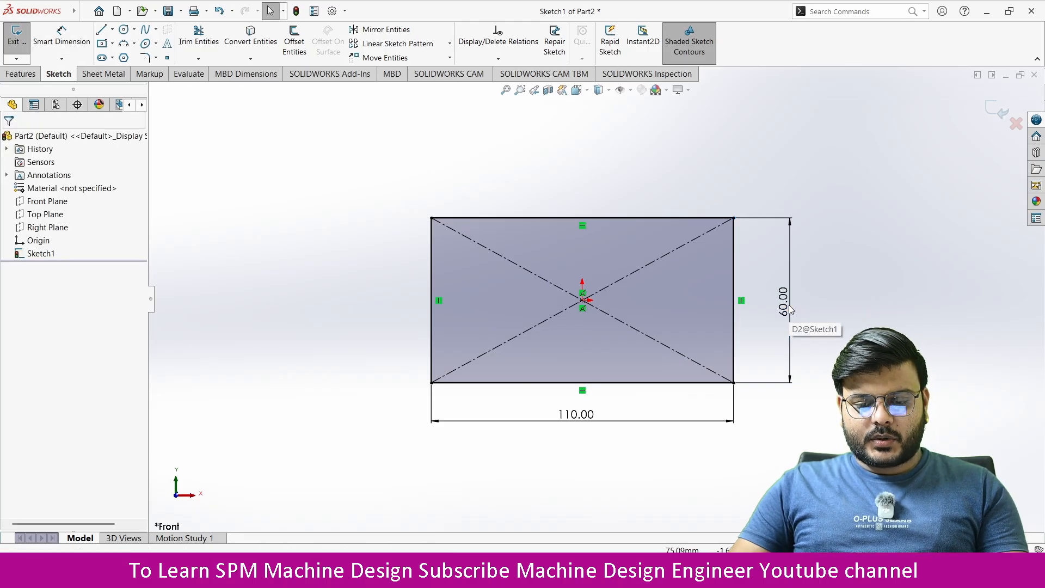
Delete the height dimension at the rectangle's right edge.
{"action": "left_click", "coordinate": [791, 309]}
{"action": "key", "text": "Delete"}
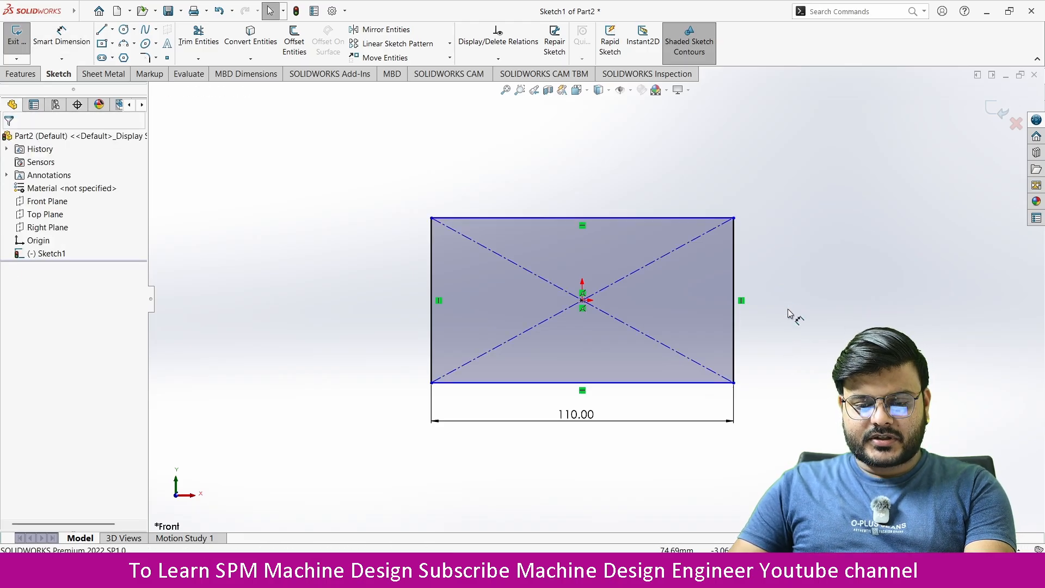
{"action": "scroll", "coordinate": [647, 368], "scroll_direction": "up", "scroll_amount": 5}
{"action": "scroll", "coordinate": [784, 375], "scroll_direction": "down", "scroll_amount": 5}
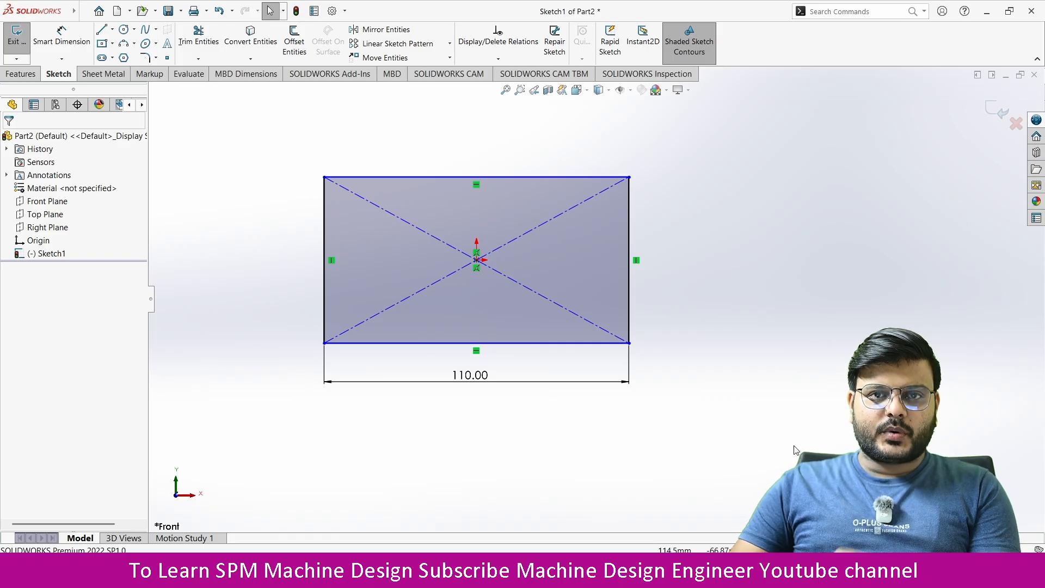
{"action": "scroll", "coordinate": [597, 299], "scroll_direction": "up", "scroll_amount": 1}
{"action": "scroll", "coordinate": [415, 216], "scroll_direction": "down", "scroll_amount": 1}
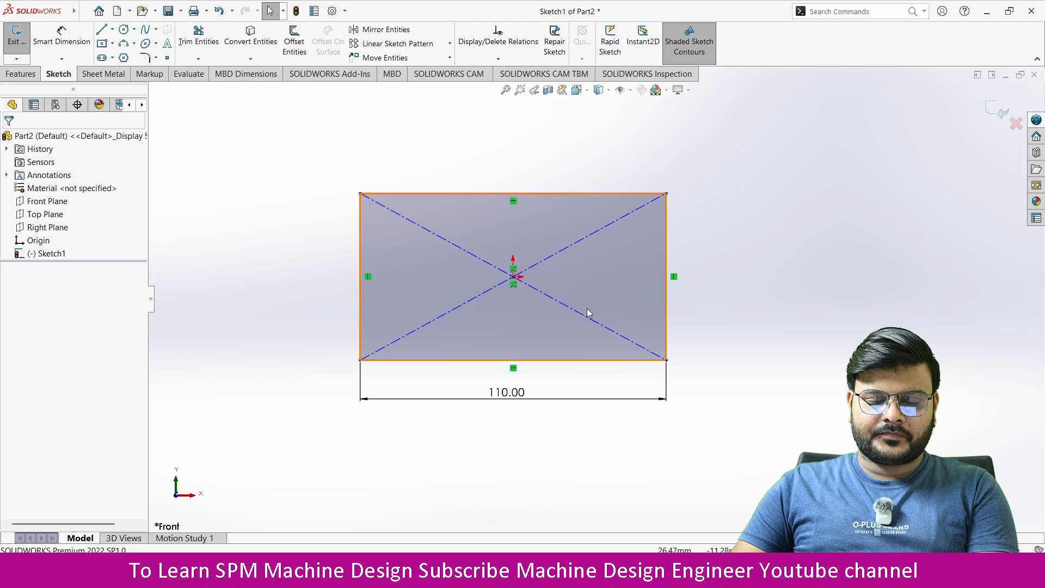
Dimension the rectangle's right edge again and accept 60 mm as its height.
{"action": "left_click", "coordinate": [61, 36]}
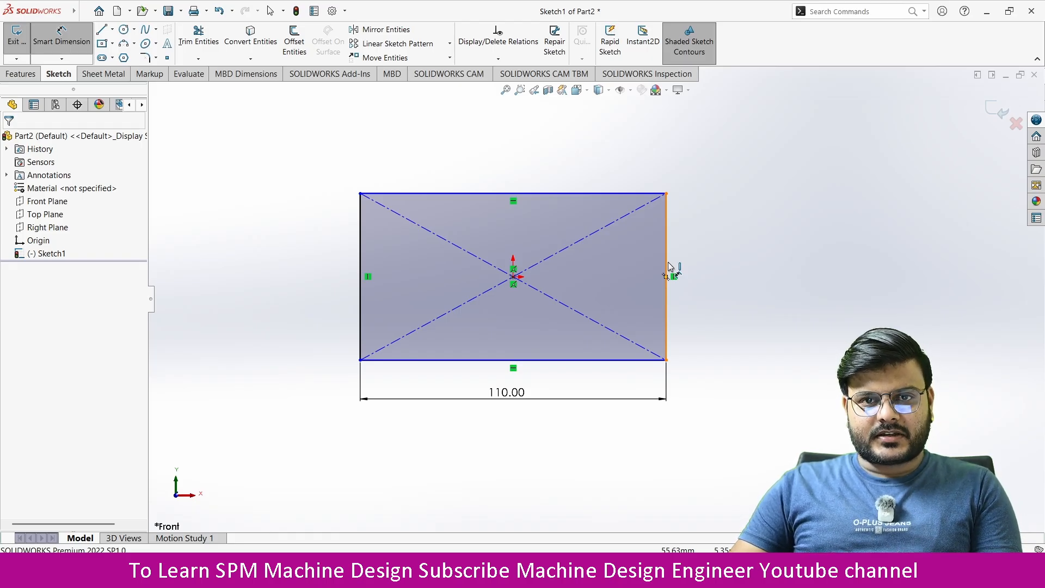
{"action": "left_click", "coordinate": [670, 266]}
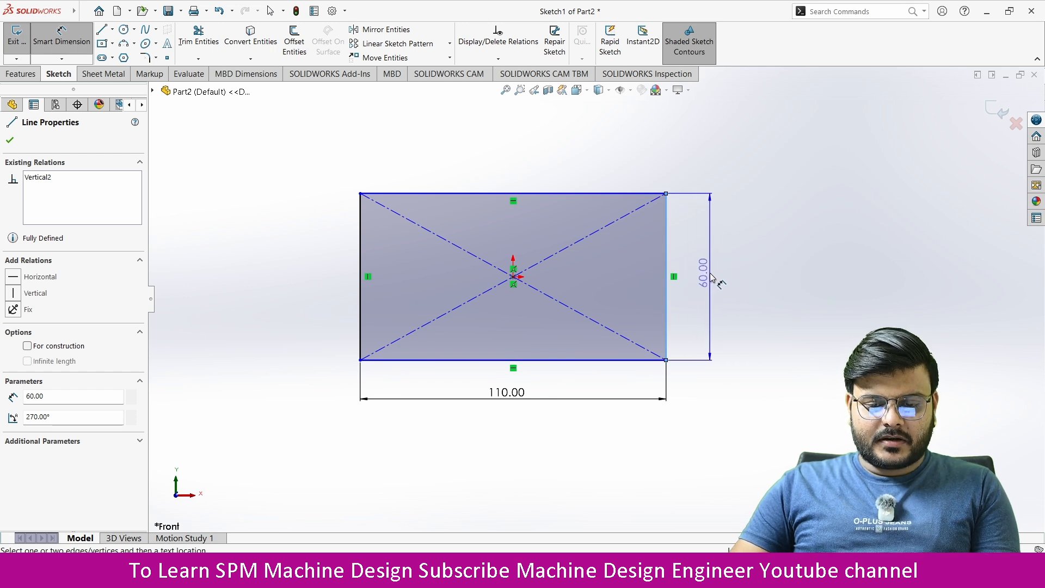
{"action": "left_click", "coordinate": [710, 276]}
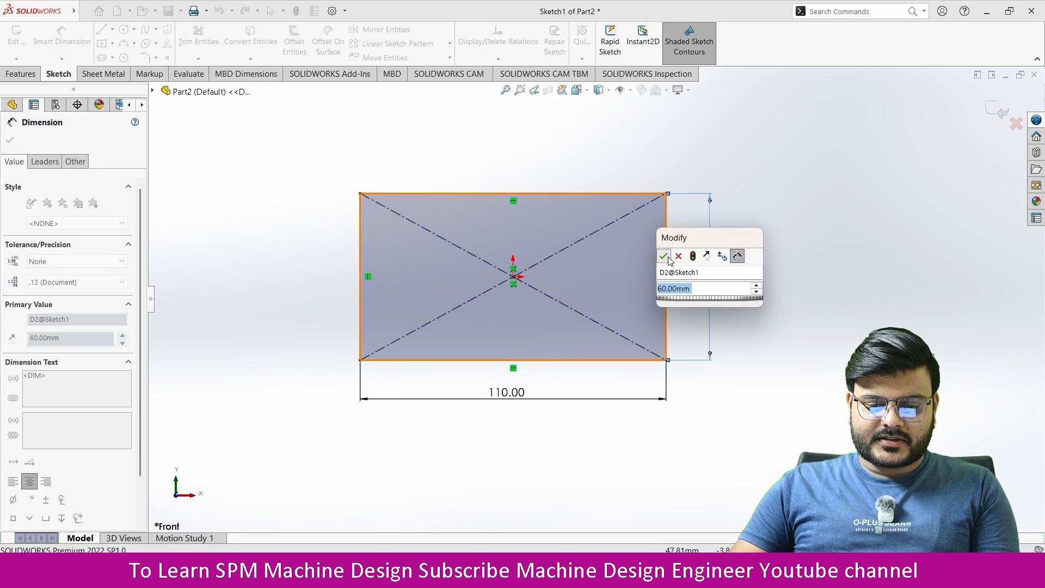
{"action": "key", "text": "Return"}
{"action": "left_click", "coordinate": [720, 417]}
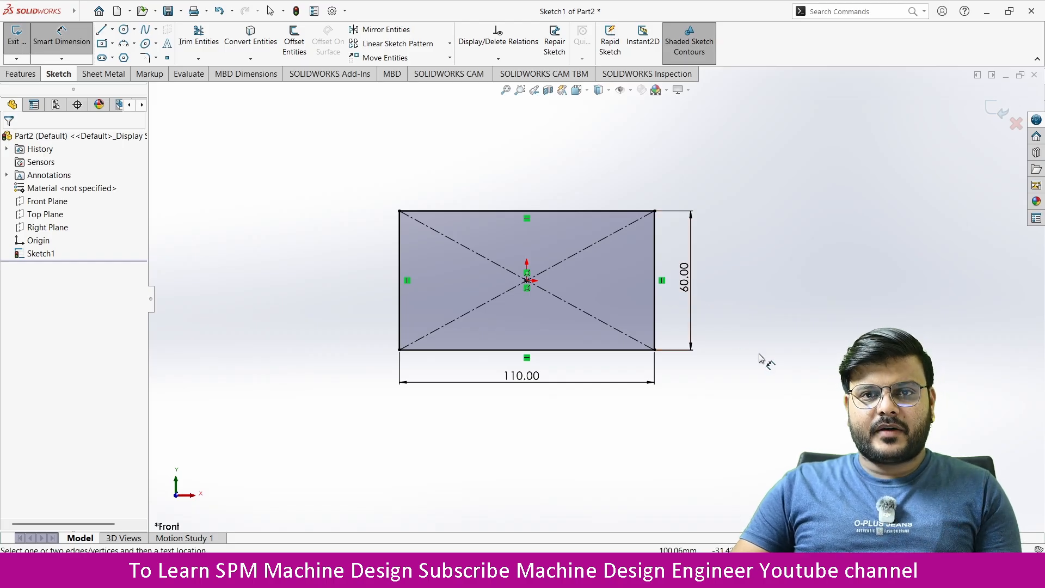
Set the rectangle's width to 120 mm and its height to 80 mm.
{"action": "double_click", "coordinate": [524, 376]}
{"action": "double_click", "coordinate": [528, 394]}
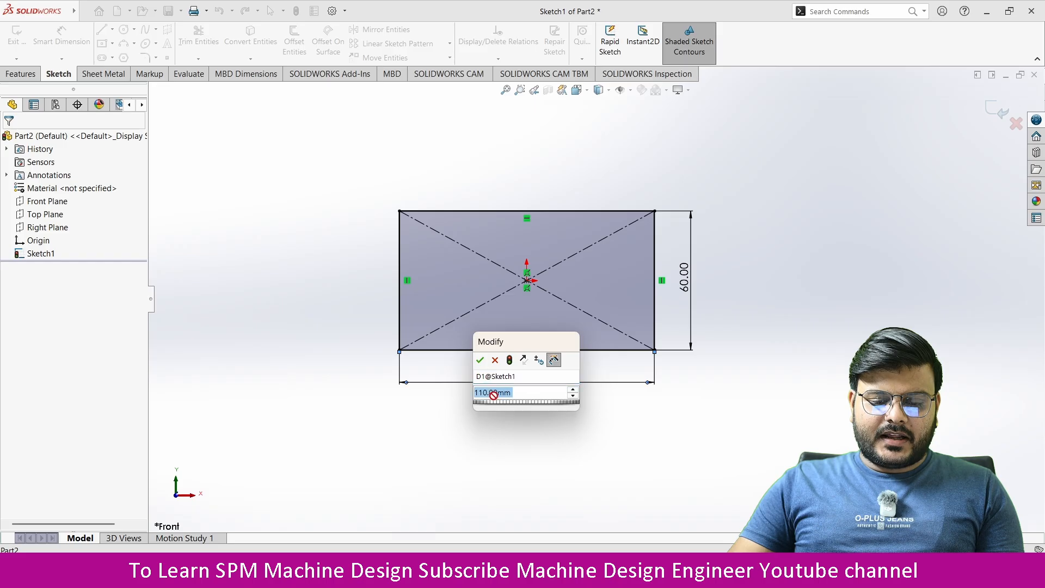
{"action": "type", "text": "120"}
{"action": "key", "text": "Return"}
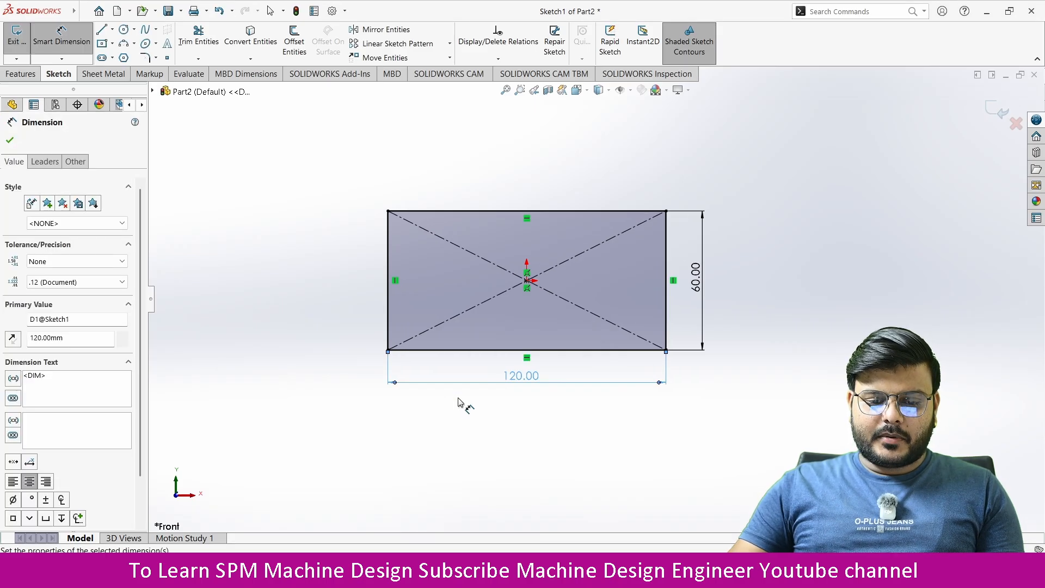
{"action": "double_click", "coordinate": [694, 279]}
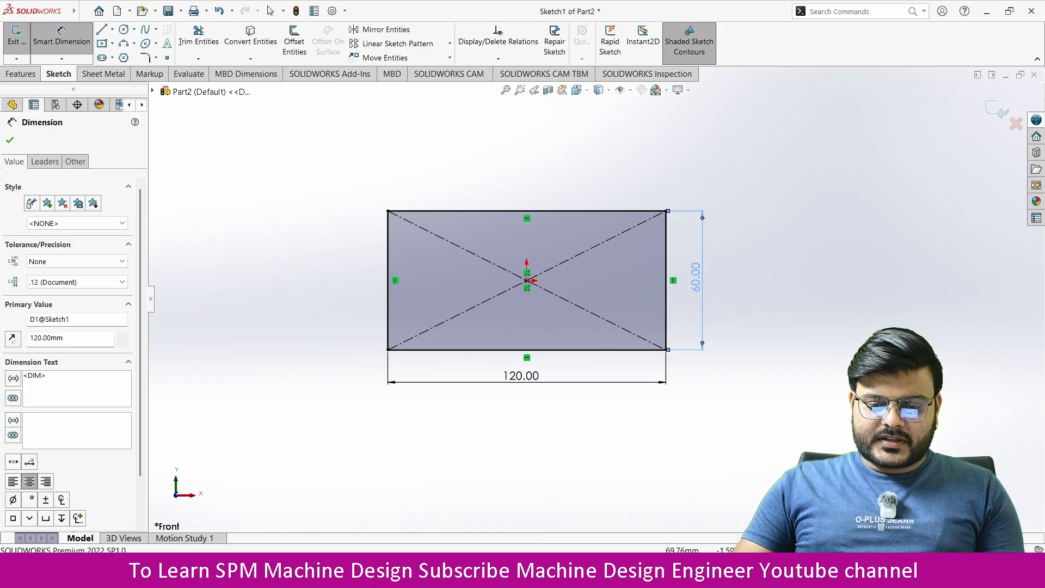
{"action": "type", "text": "80"}
{"action": "key", "text": "Return"}
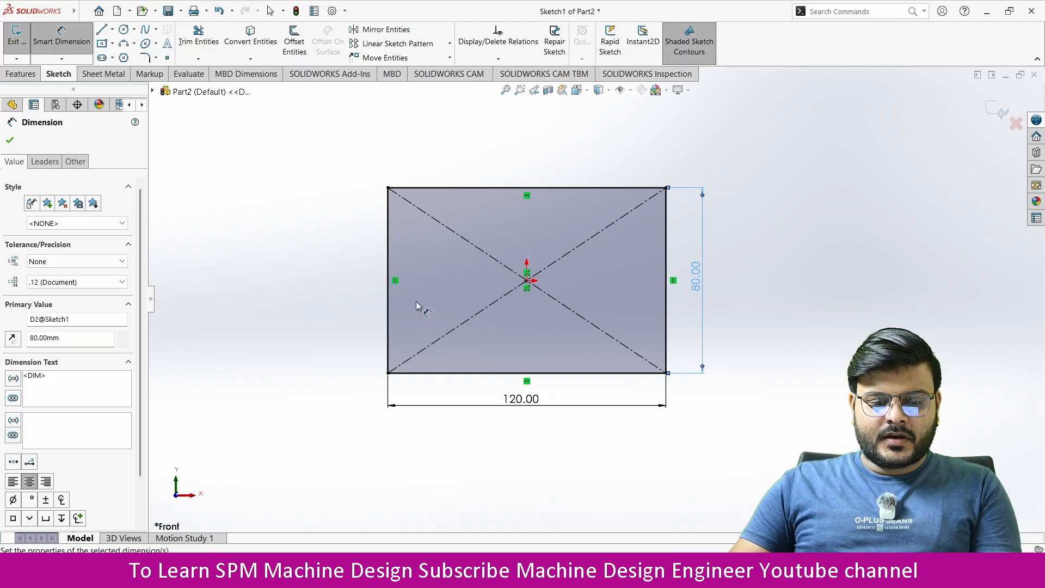
Draw a circle outside the rectangle, its centre about 180 mm to the right of the origin and level with it.
{"action": "key", "text": "z"}
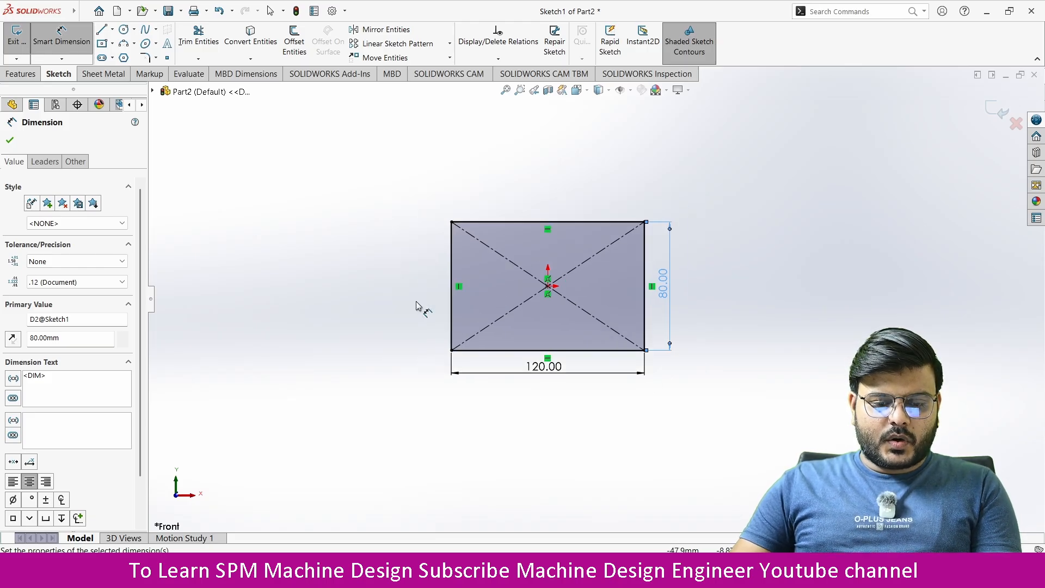
{"action": "left_click", "coordinate": [128, 31]}
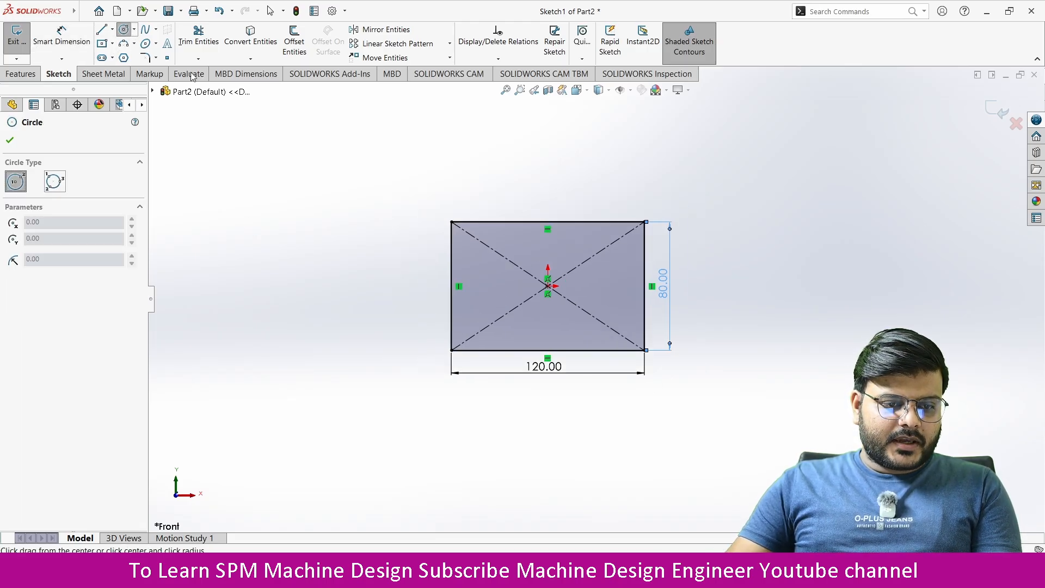
{"action": "left_click", "coordinate": [838, 286]}
{"action": "left_click", "coordinate": [864, 315]}
{"action": "key", "text": "Escape"}
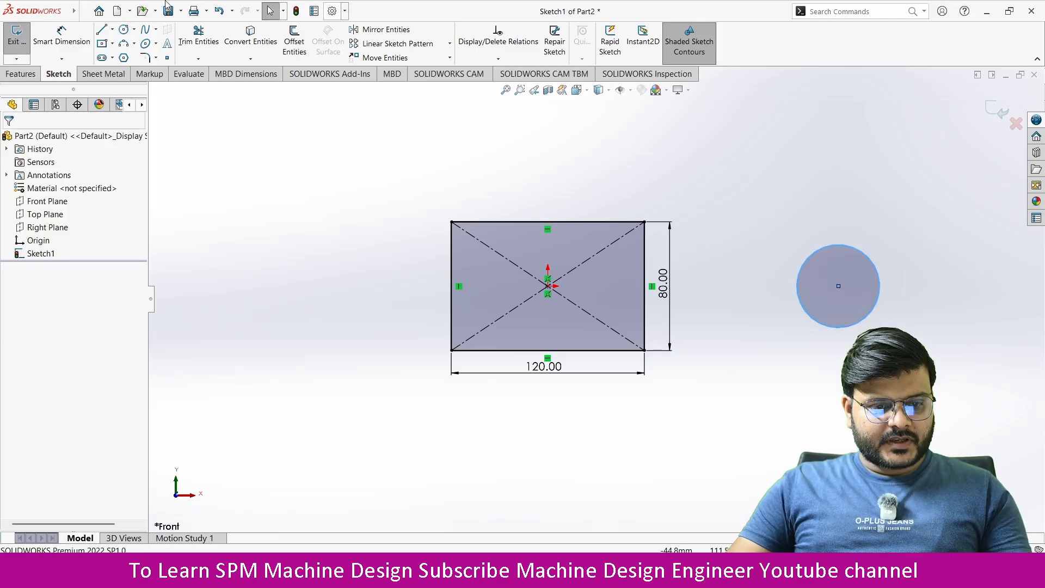
Dimension the horizontal distance between the rectangle's centre point and the circle's centre as 180 mm.
{"action": "left_click", "coordinate": [61, 34]}
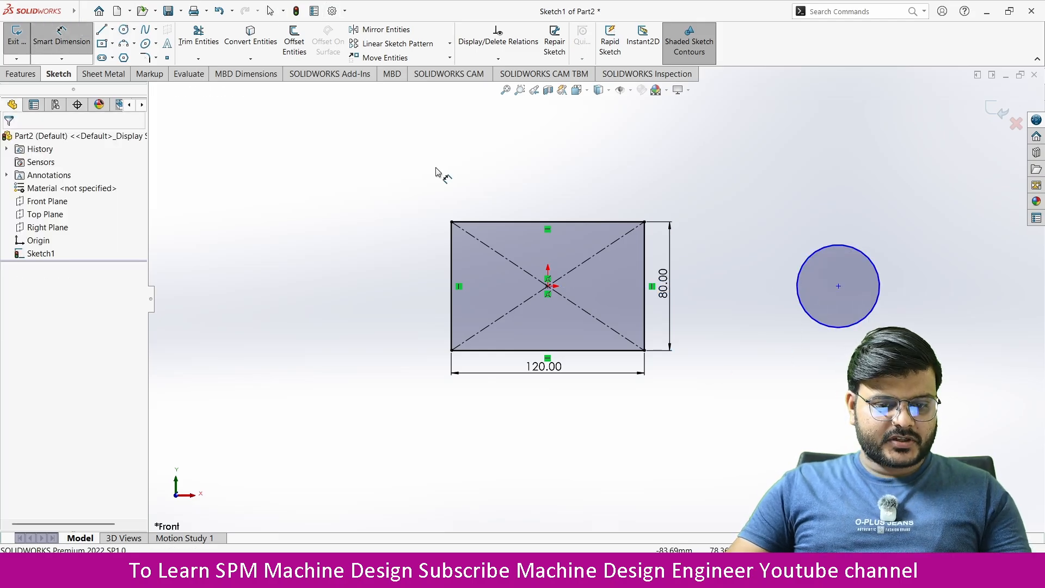
{"action": "left_click", "coordinate": [548, 287]}
{"action": "left_click", "coordinate": [839, 287]}
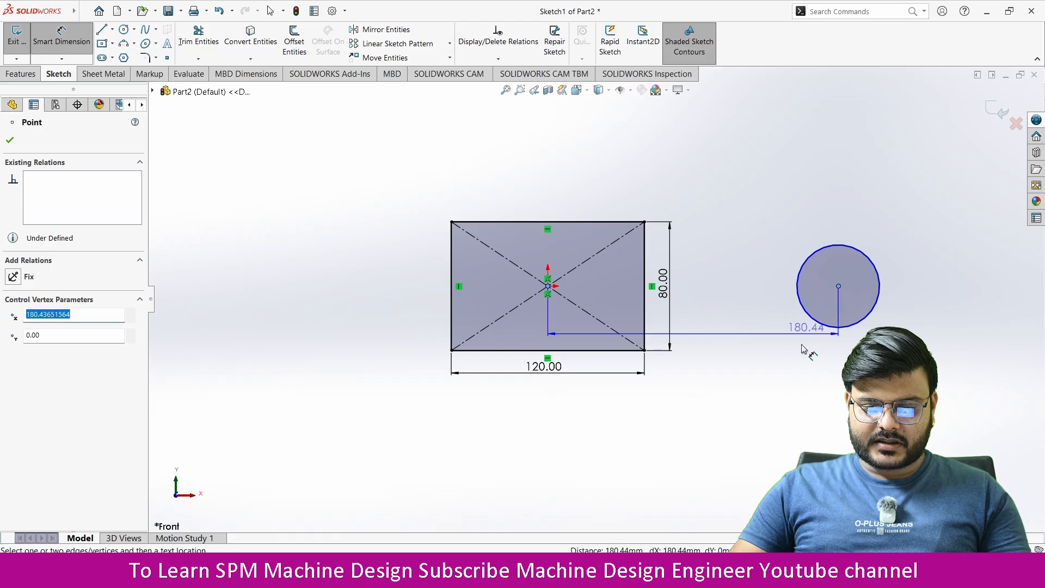
{"action": "left_click", "coordinate": [762, 417]}
{"action": "type", "text": "180"}
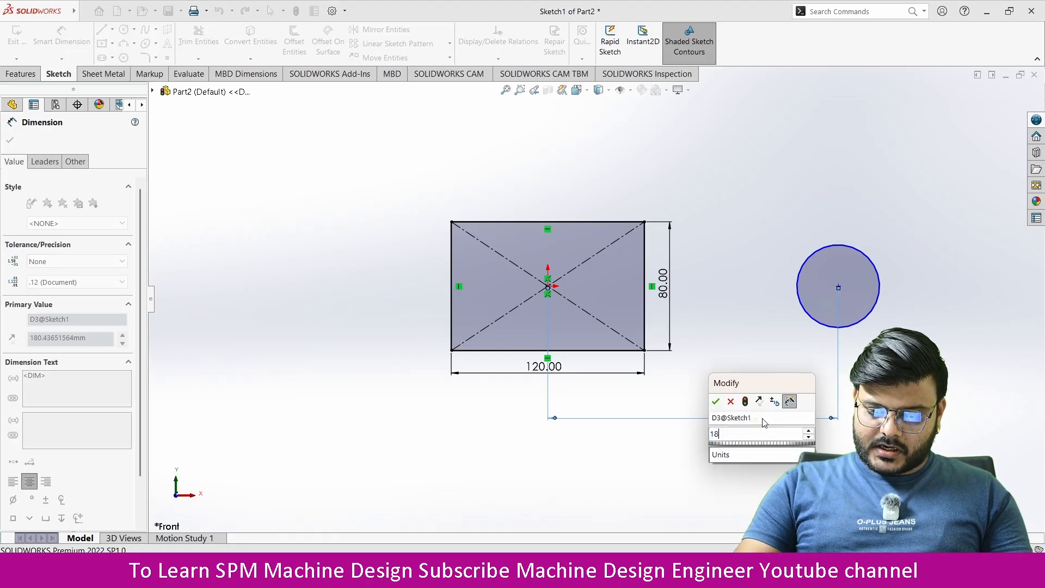
{"action": "key", "text": "Return"}
{"action": "key", "text": "Escape"}
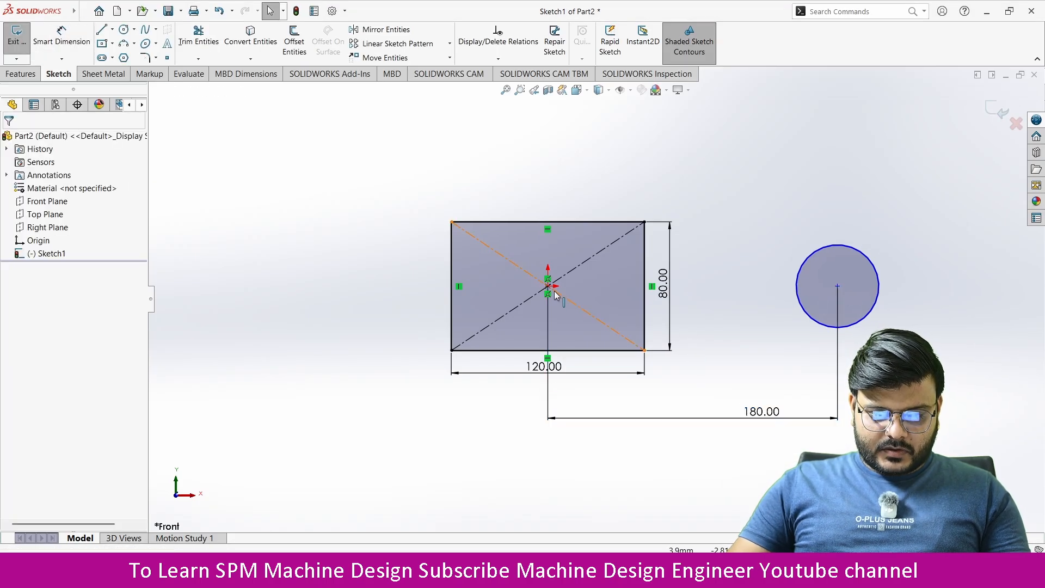
Add a Horizontal relation between the rectangle's centre point and the circle's centre.
{"action": "left_click", "coordinate": [837, 286]}
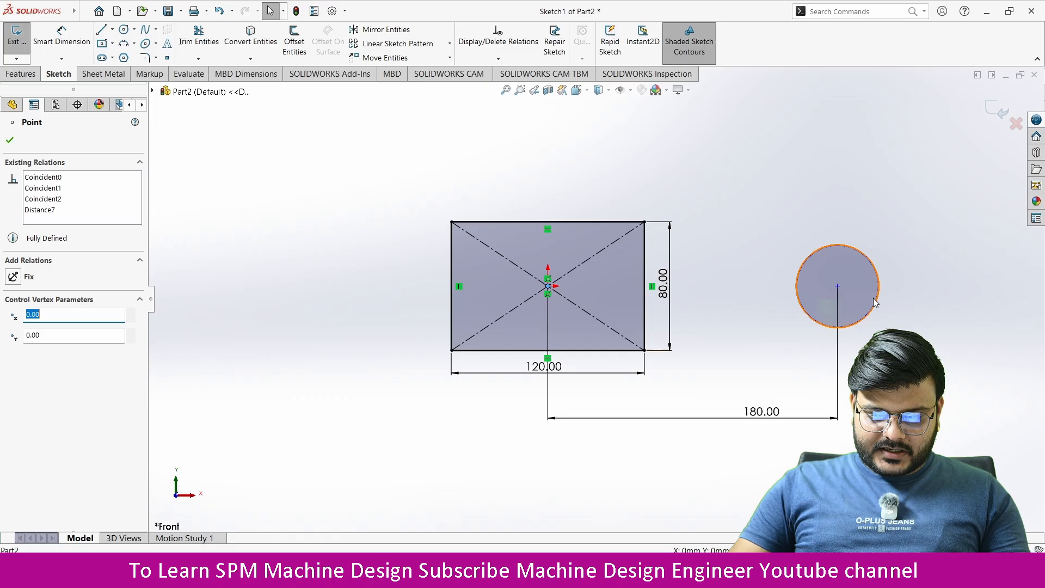
{"action": "left_click", "coordinate": [837, 288], "text": "ctrl"}
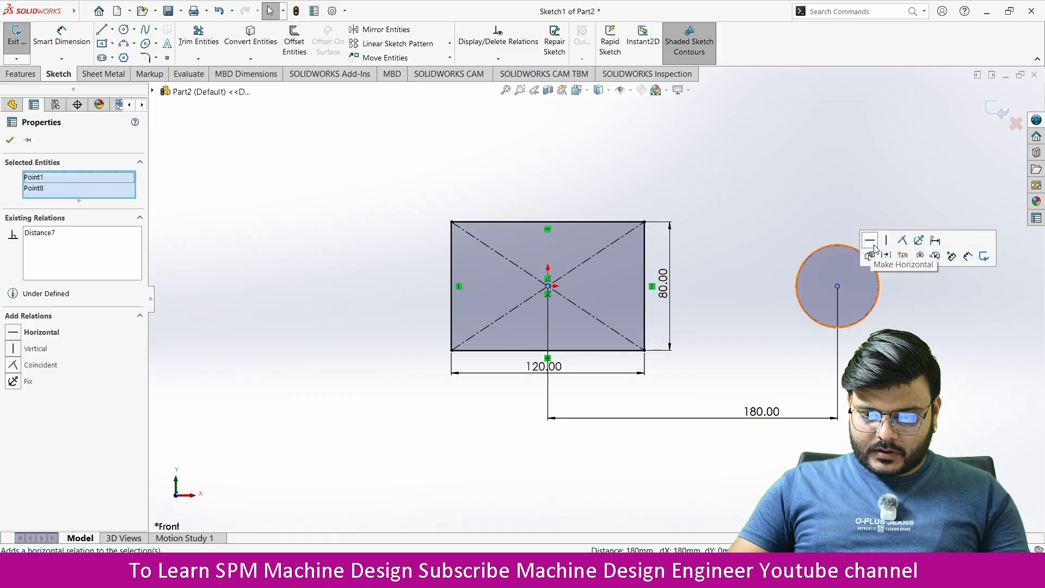
{"action": "left_click", "coordinate": [872, 243]}
{"action": "left_click", "coordinate": [881, 332]}
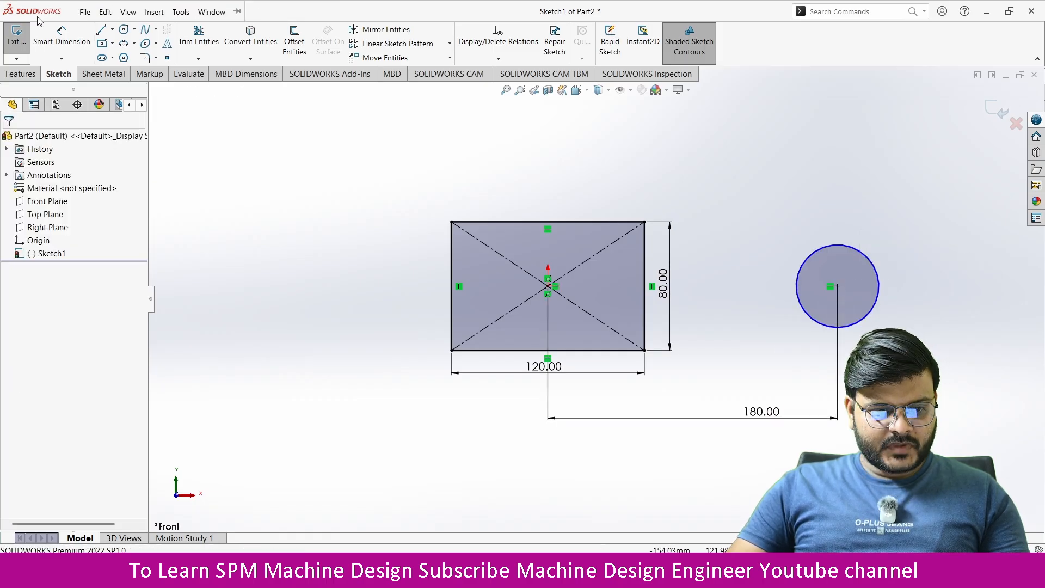
Dimension the circle's diameter as 60 mm.
{"action": "left_click", "coordinate": [62, 38]}
{"action": "left_click", "coordinate": [870, 263]}
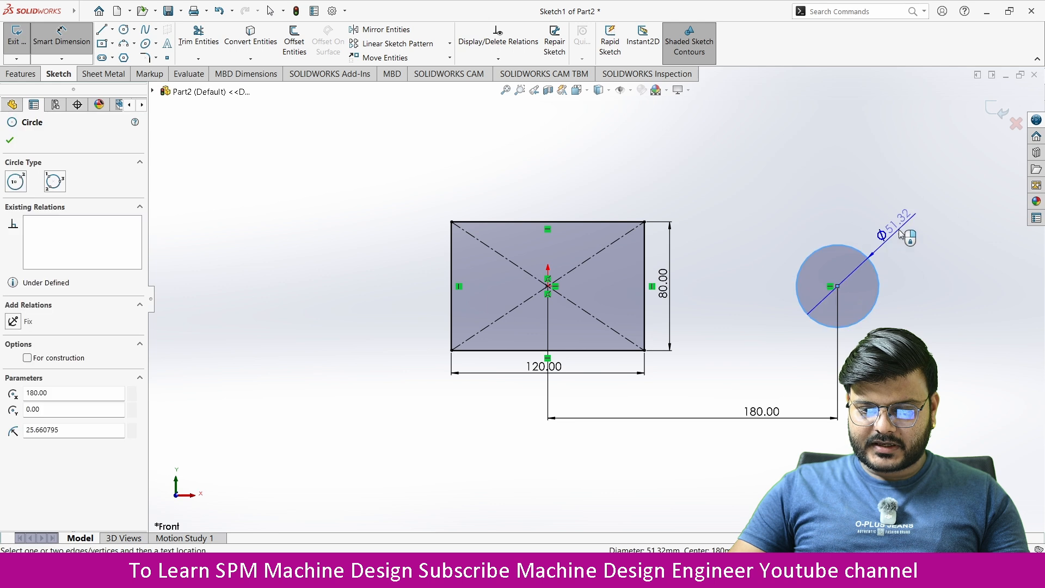
{"action": "left_click", "coordinate": [904, 235]}
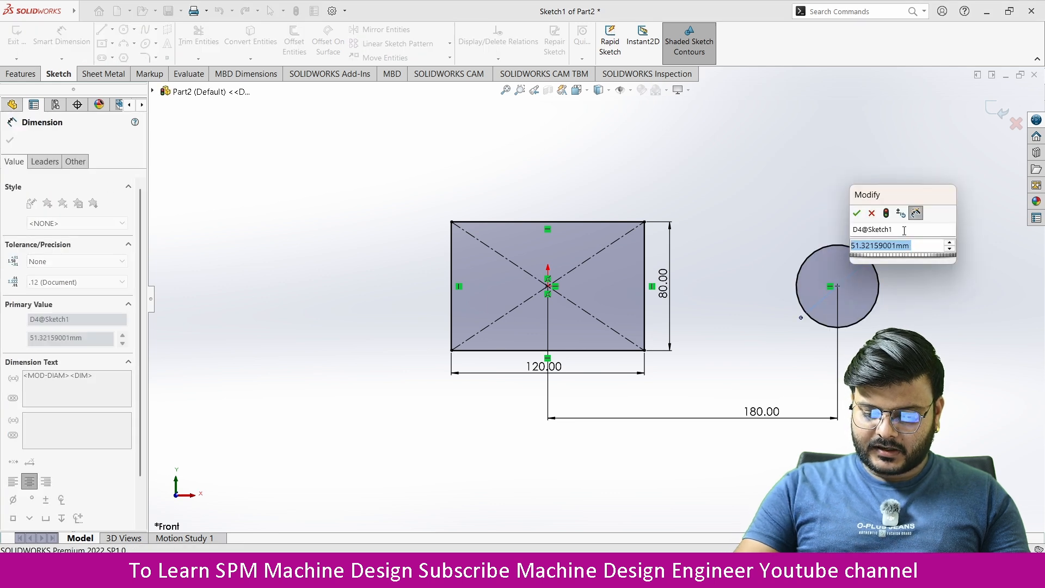
{"action": "type", "text": "60"}
{"action": "key", "text": "Return"}
{"action": "scroll", "coordinate": [510, 351], "scroll_direction": "up", "scroll_amount": 3}
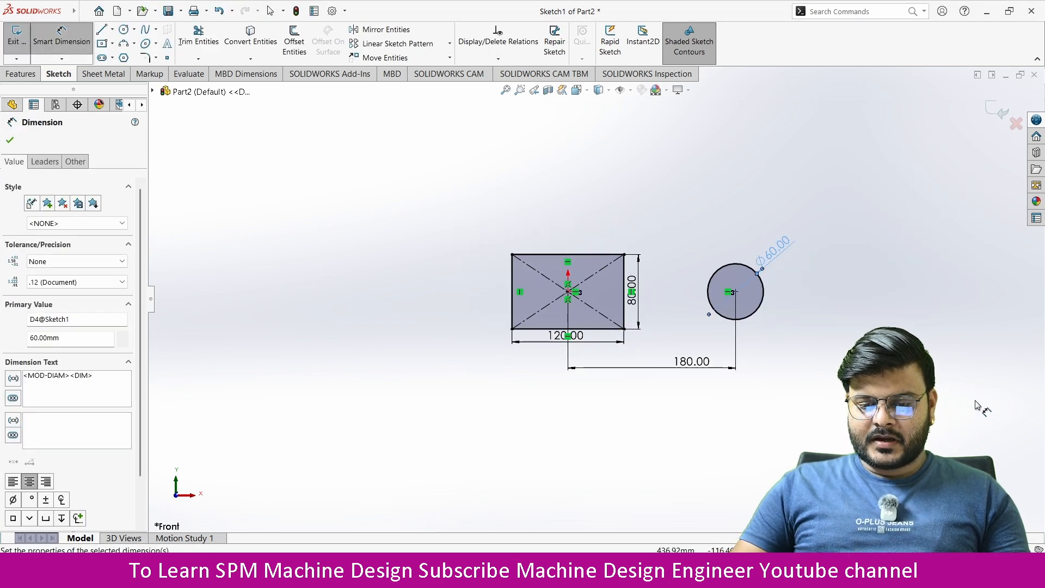
{"action": "scroll", "coordinate": [889, 365], "scroll_direction": "down", "scroll_amount": 2}
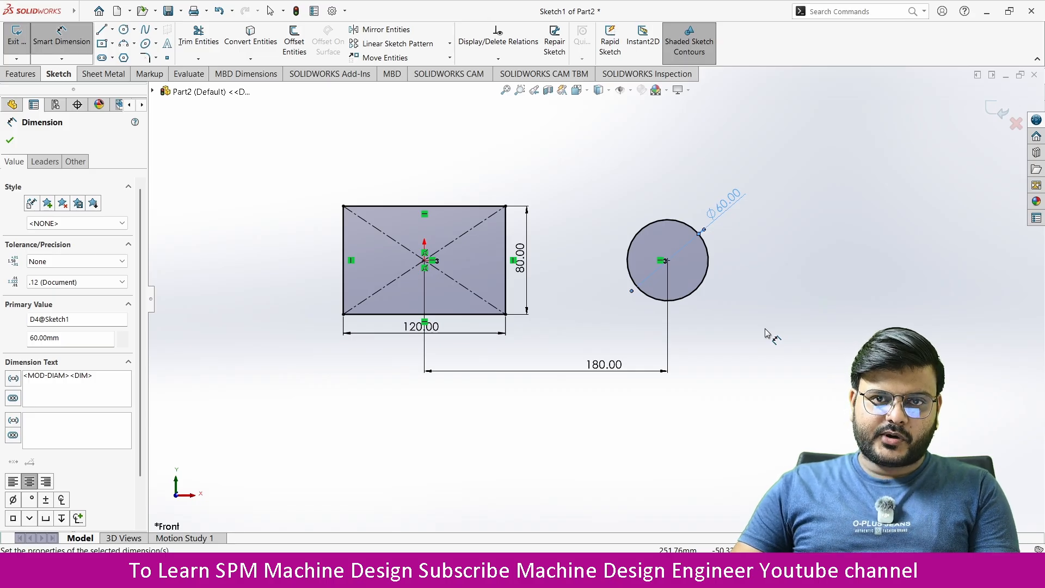
Add a second horizontal dimension between the rectangle's and circle's centres above the sketch, making it driven.
{"action": "left_click", "coordinate": [425, 261]}
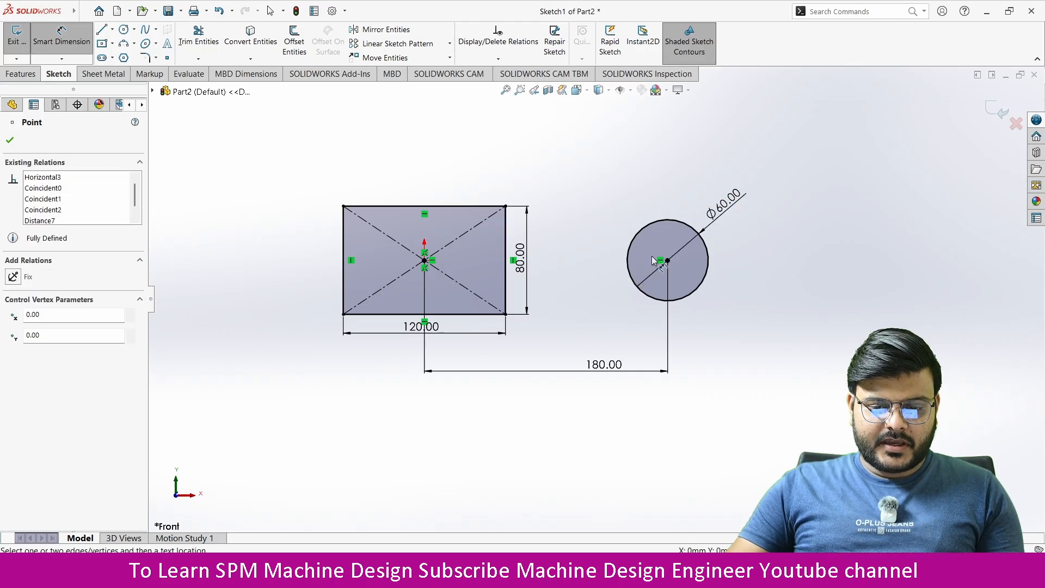
{"action": "left_click", "coordinate": [668, 261]}
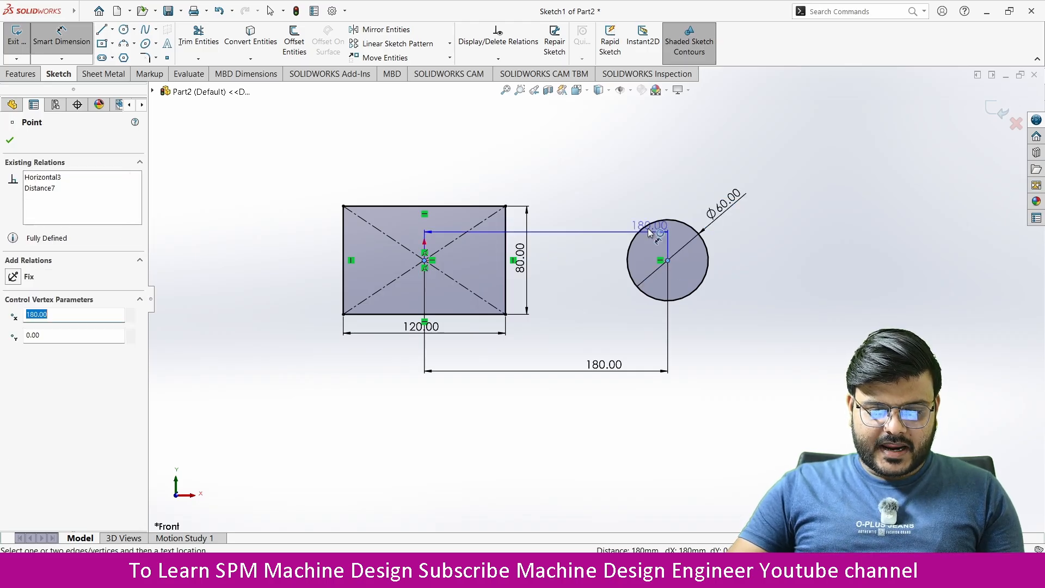
{"action": "left_click", "coordinate": [546, 161]}
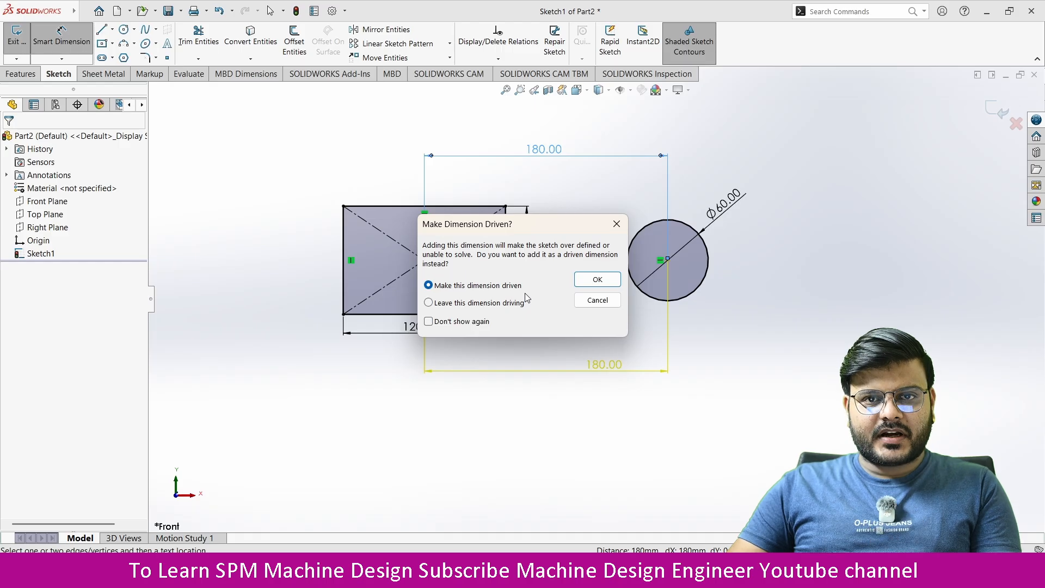
{"action": "left_click", "coordinate": [597, 279]}
{"action": "left_click", "coordinate": [563, 202]}
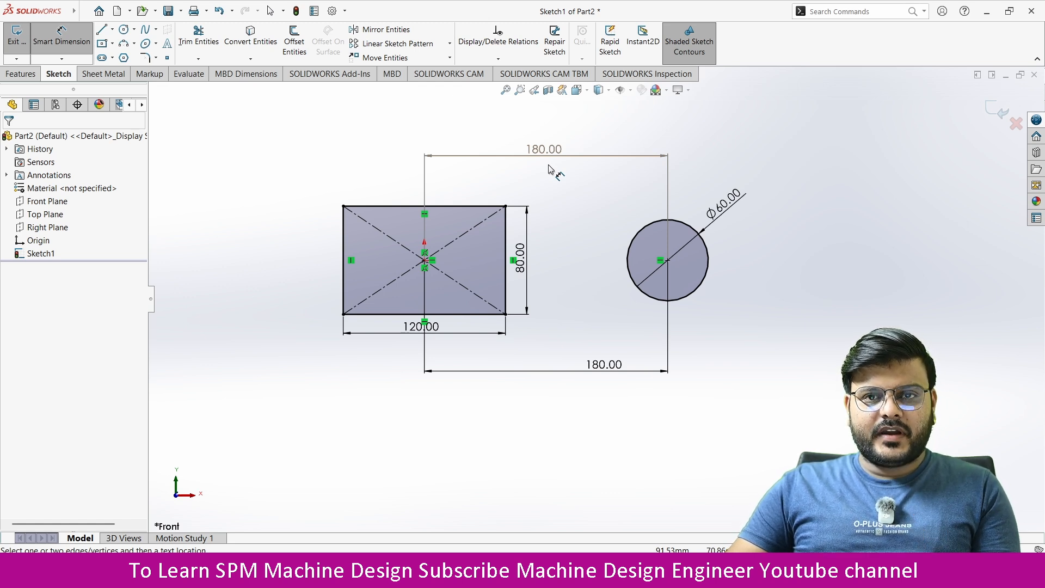
Reposition the rectangle's width and height dimensions farther from its edges and centre the text of the lower centre-distance dimension.
{"action": "left_click_drag", "start_coordinate": [420, 326], "coordinate": [413, 340]}
{"action": "left_click_drag", "start_coordinate": [520, 259], "coordinate": [533, 261]}
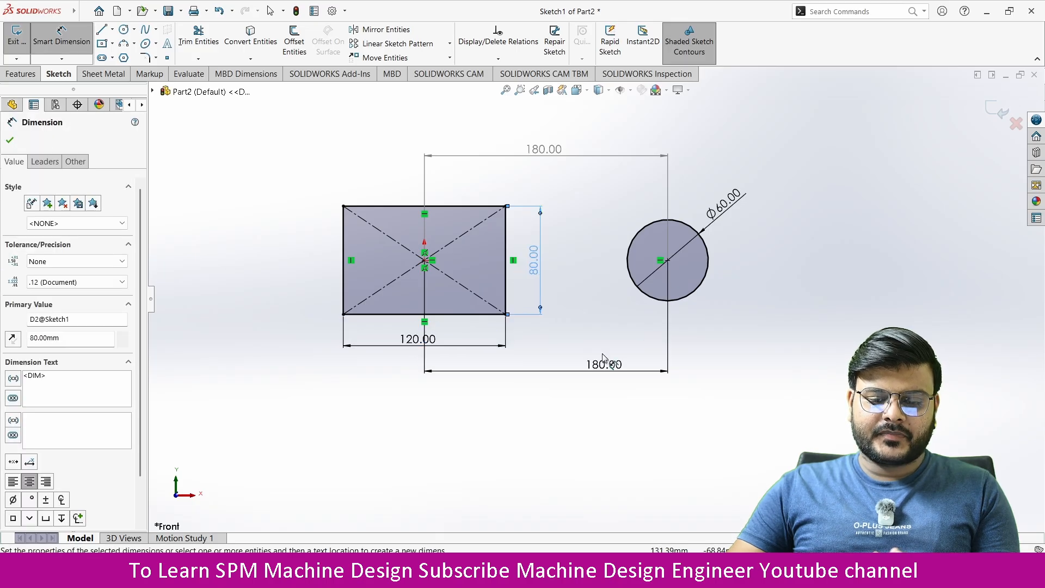
{"action": "left_click", "coordinate": [565, 370]}
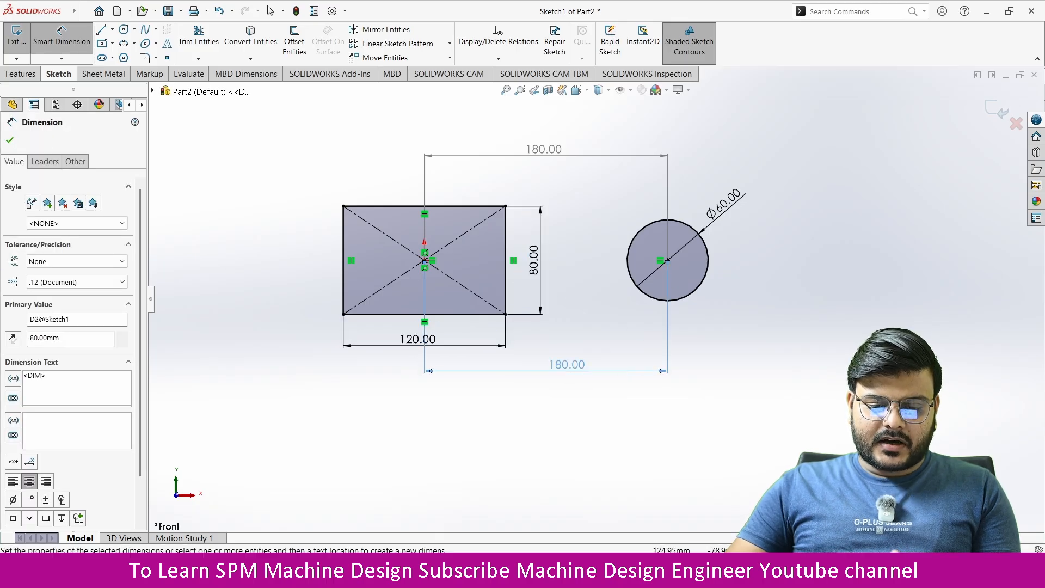
Set the lower centre-to-centre distance dimension between the rectangle and the circle to 190 mm.
{"action": "double_click", "coordinate": [567, 365]}
{"action": "type", "text": "19"}
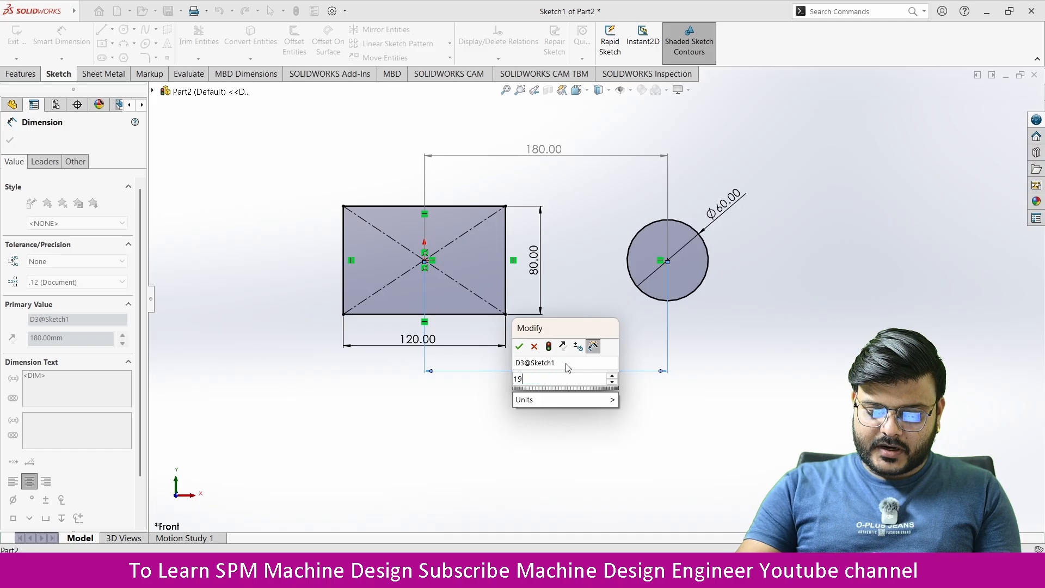
{"action": "type", "text": "0"}
{"action": "key", "text": "Return"}
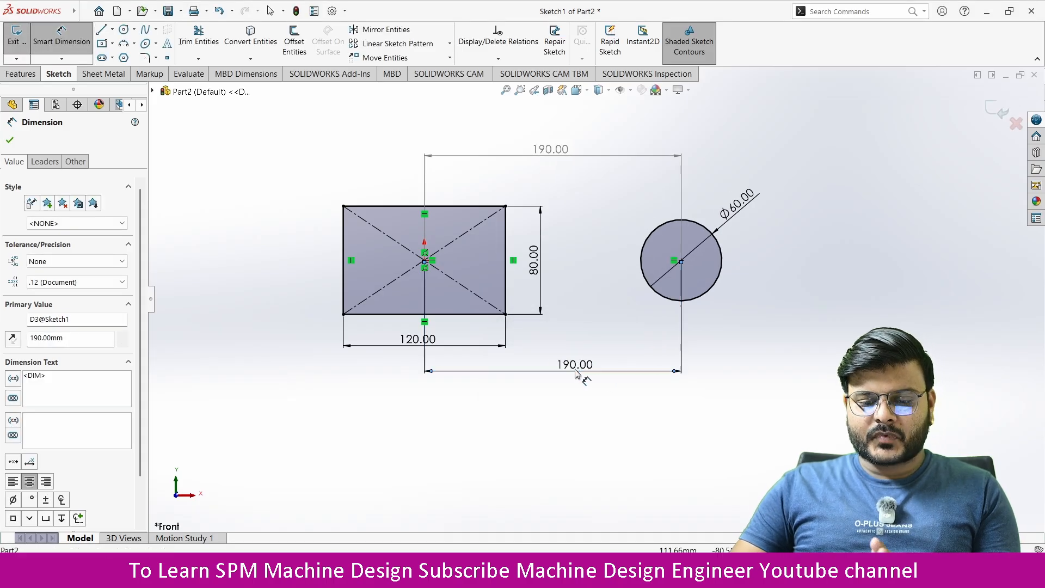
{"action": "left_click", "coordinate": [567, 410]}
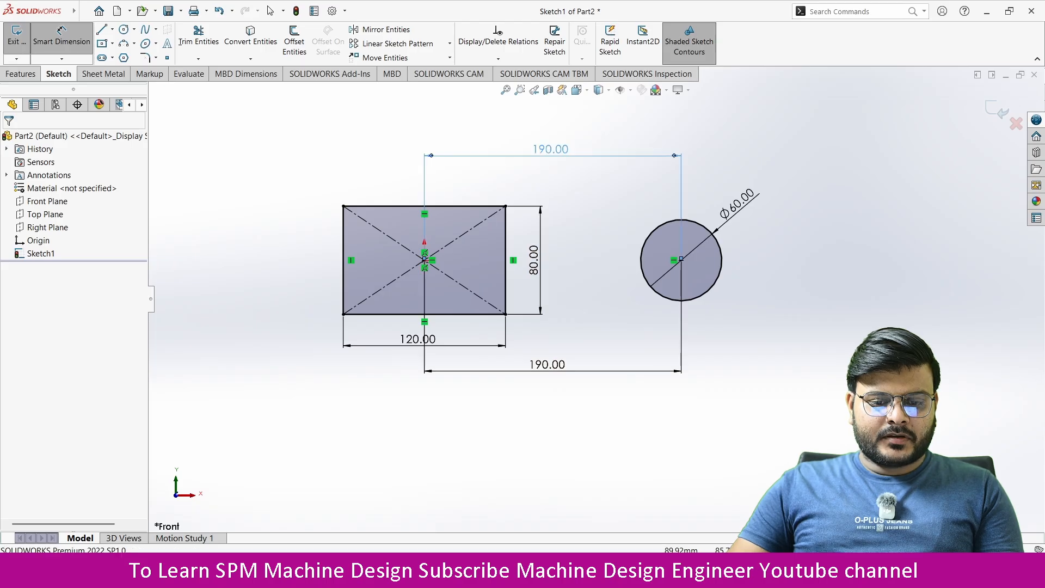
Delete the driven centre-distance dimension above the rectangle and circle.
{"action": "left_click", "coordinate": [533, 156]}
{"action": "key", "text": "Delete"}
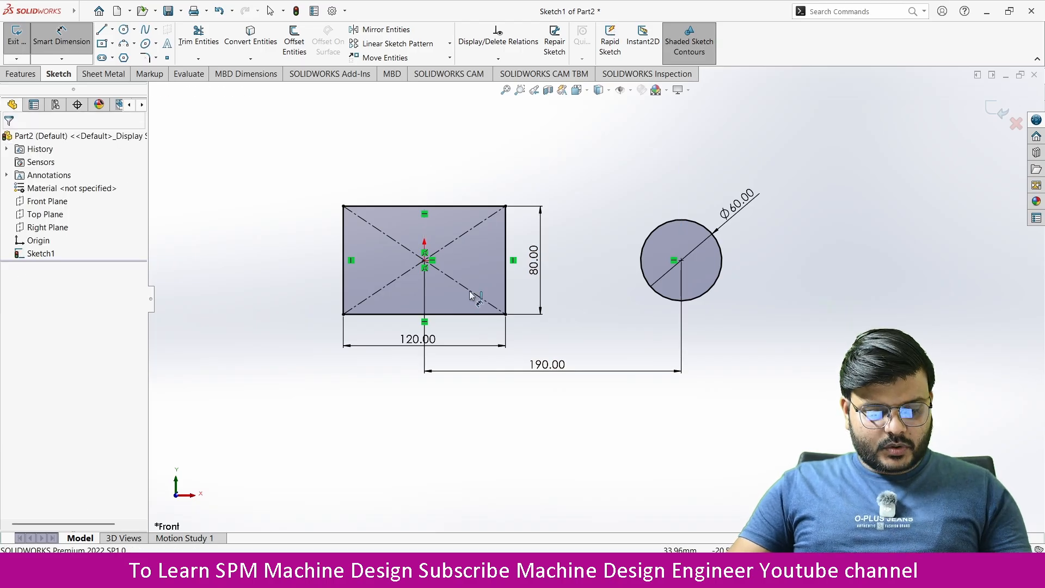
Add a duplicate horizontal dimension between the two centres above the sketch, choosing to leave it driving.
{"action": "left_click", "coordinate": [425, 260]}
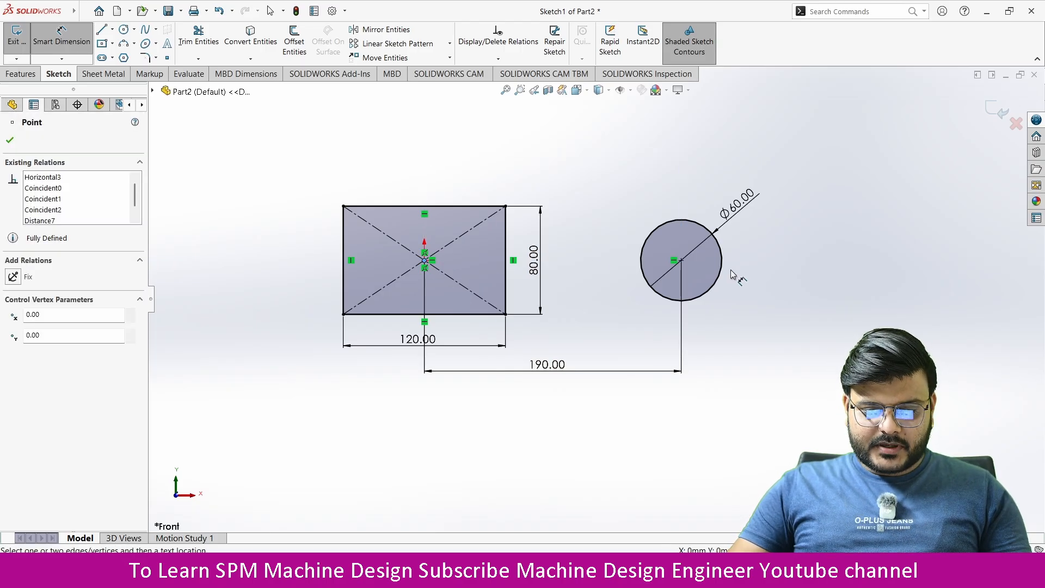
{"action": "left_click", "coordinate": [681, 260]}
{"action": "left_click", "coordinate": [553, 174]}
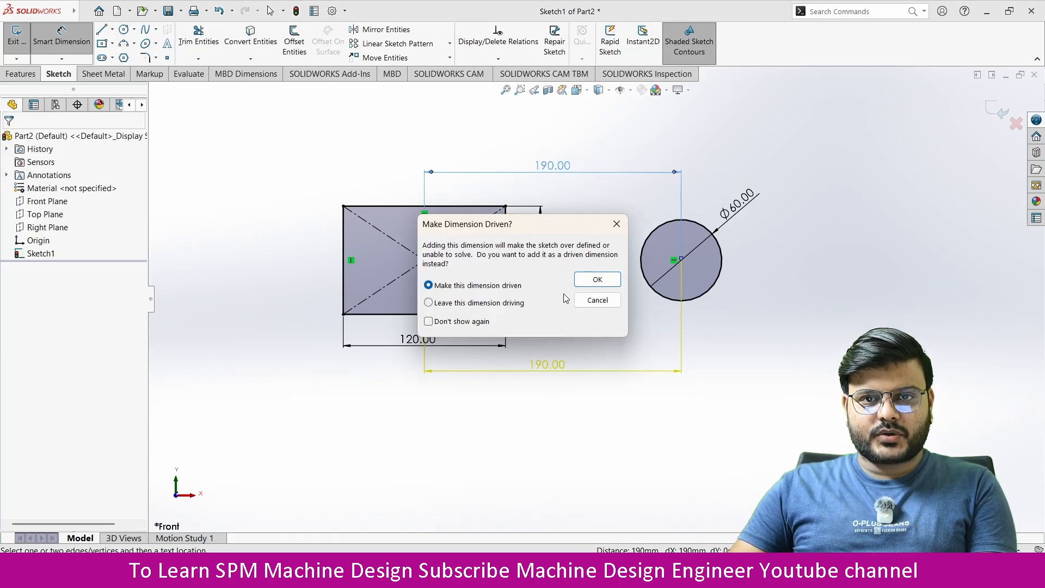
{"action": "left_click", "coordinate": [515, 303]}
{"action": "left_click", "coordinate": [594, 279]}
{"action": "left_click", "coordinate": [584, 276]}
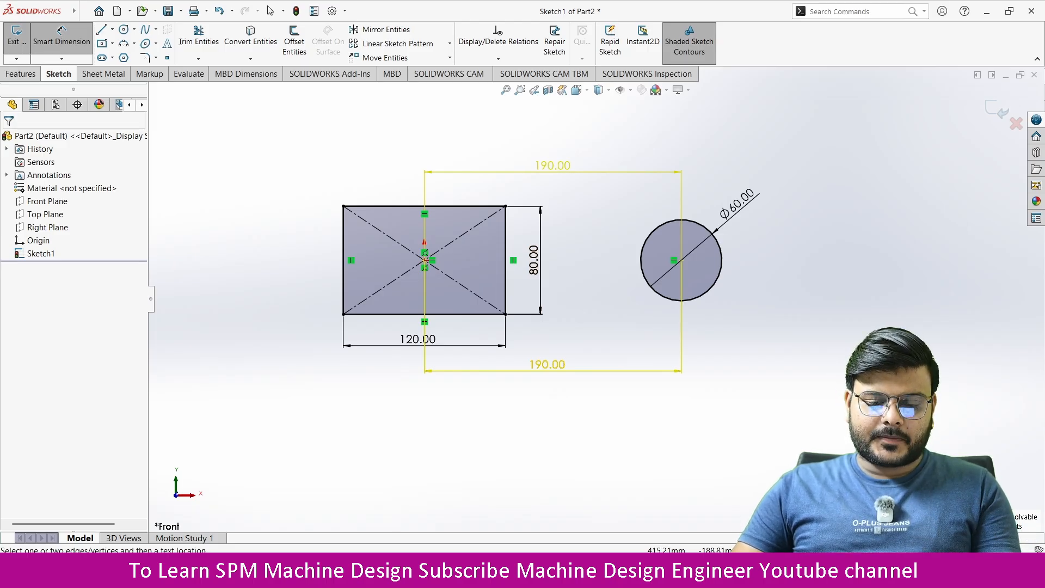
Delete the redundant driving centre-distance dimension above the sketch.
{"action": "left_click", "coordinate": [564, 173]}
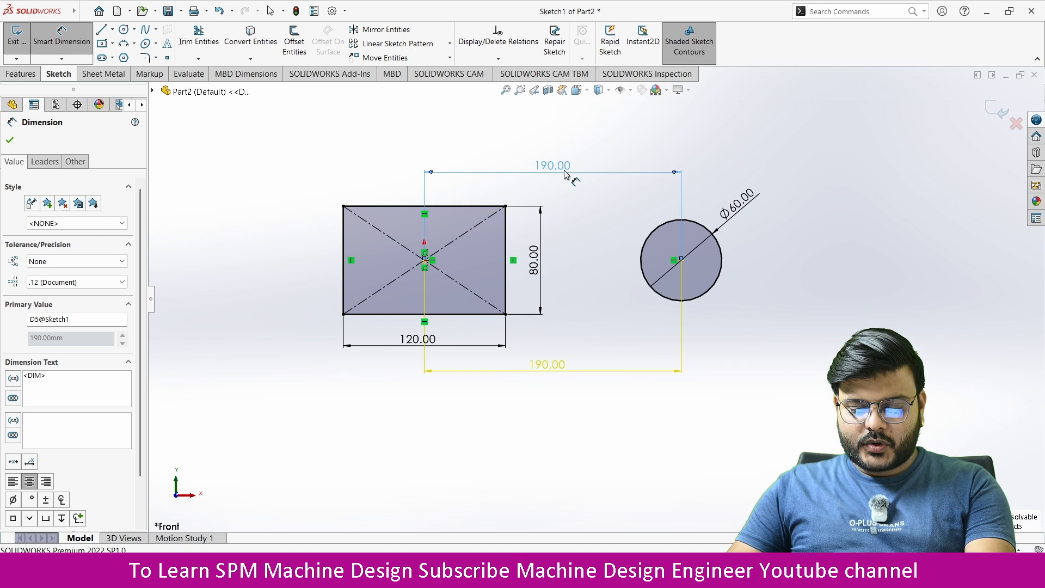
{"action": "key", "text": "Escape"}
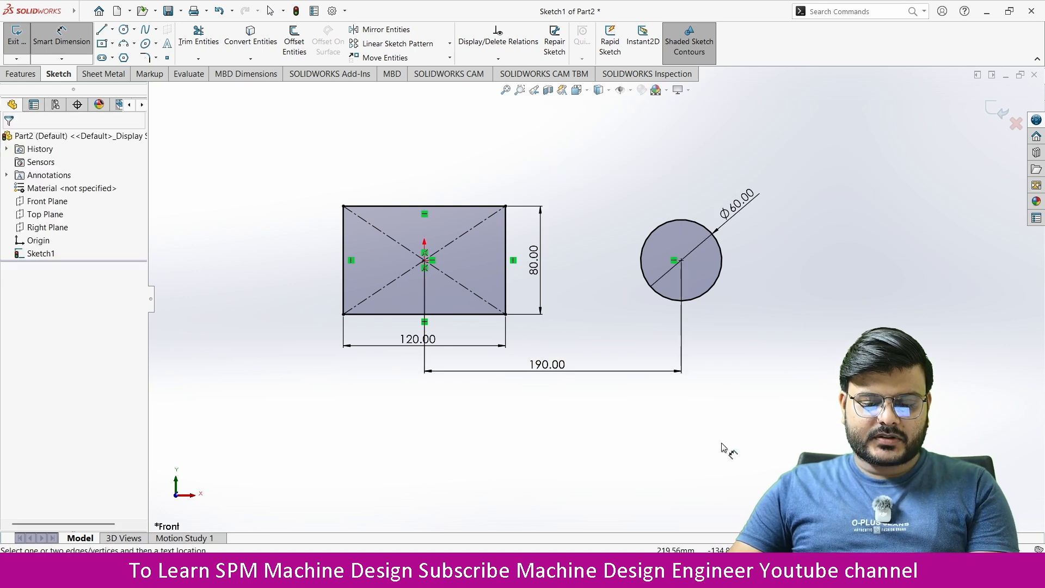